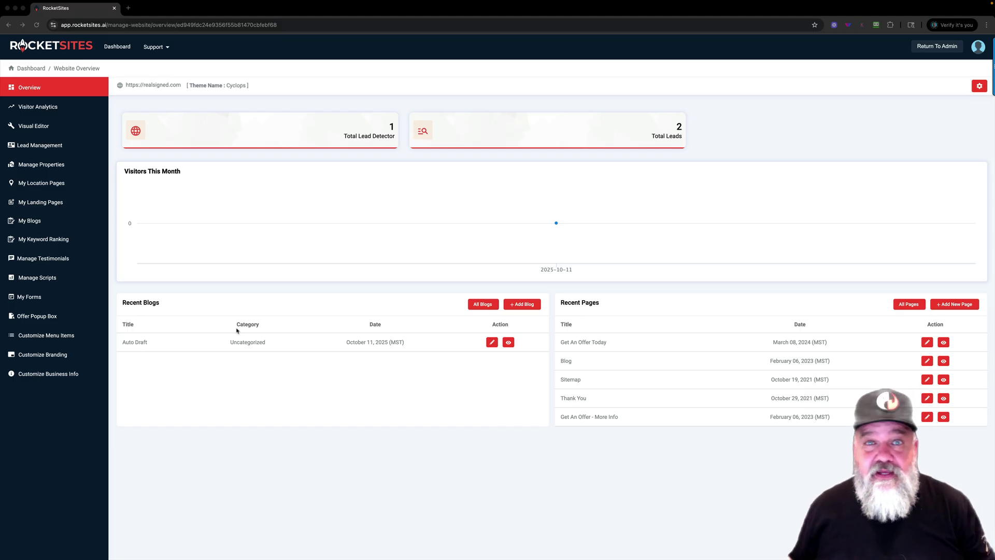
# Open the Real Connected site's Customizer from the Customize Menu Items link.
pyautogui.click(53, 337)
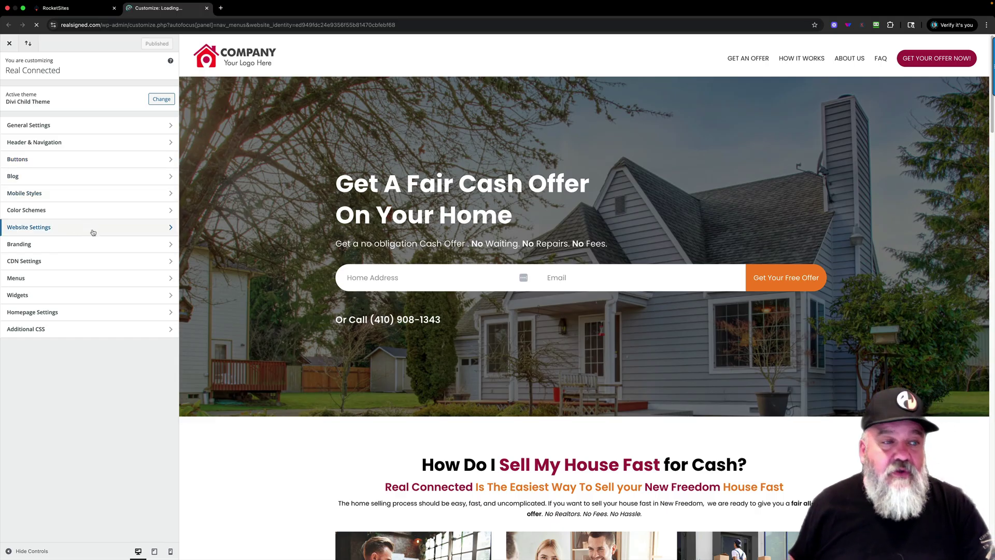
# Review the Footer Menu's items and the footer preview, then return to the menus list.
pyautogui.click(92, 277)
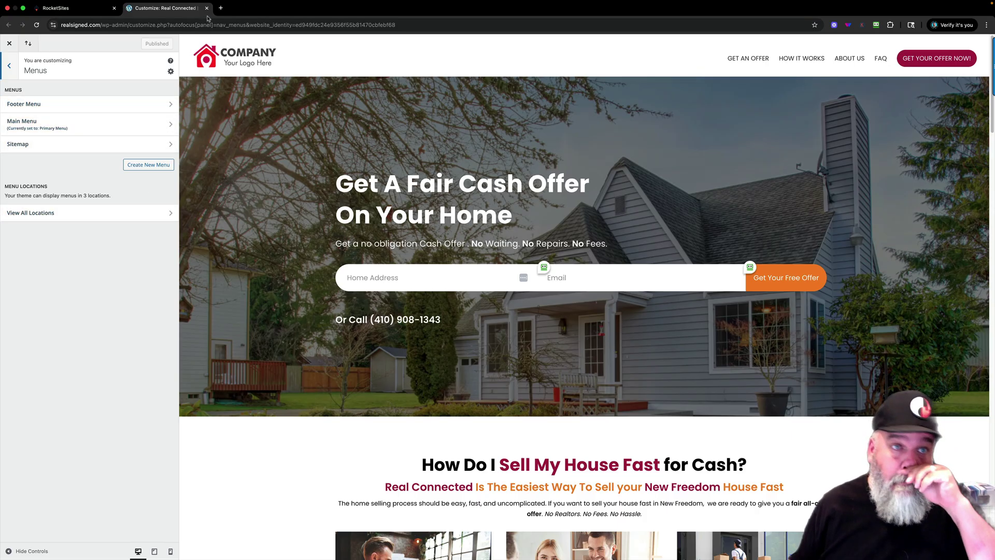
pyautogui.click(138, 107)
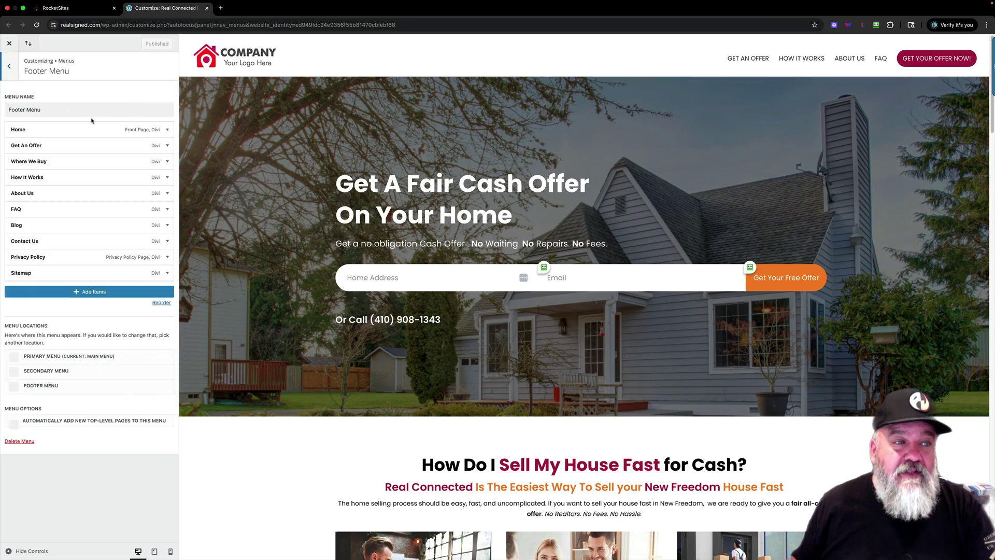
pyautogui.scroll(-3, 503, 463)
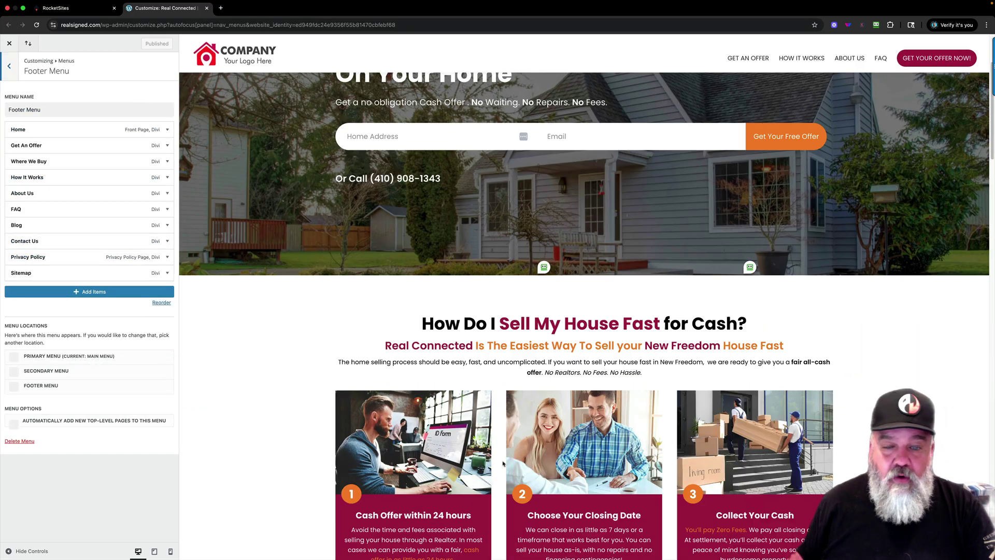
pyautogui.scroll(-15, 503, 463)
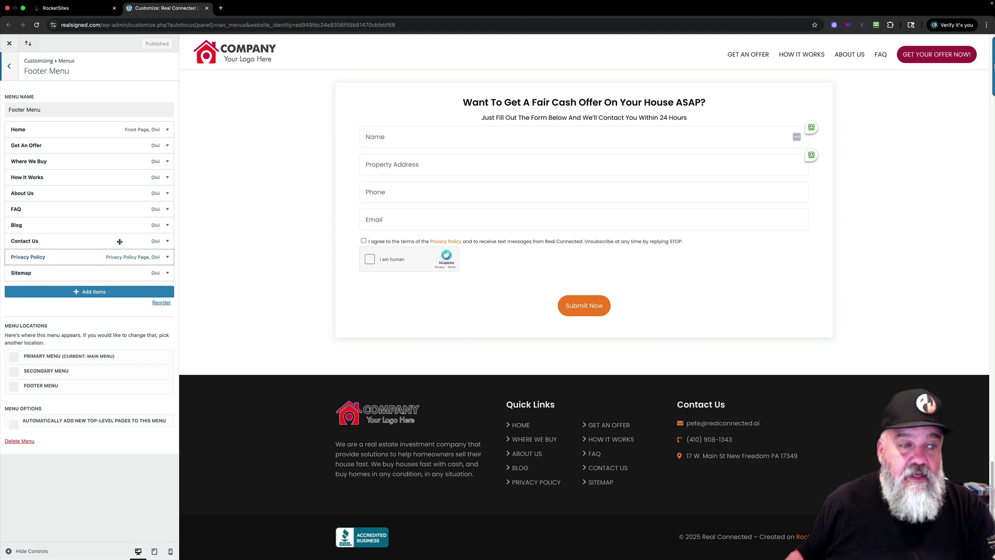
pyautogui.click(10, 68)
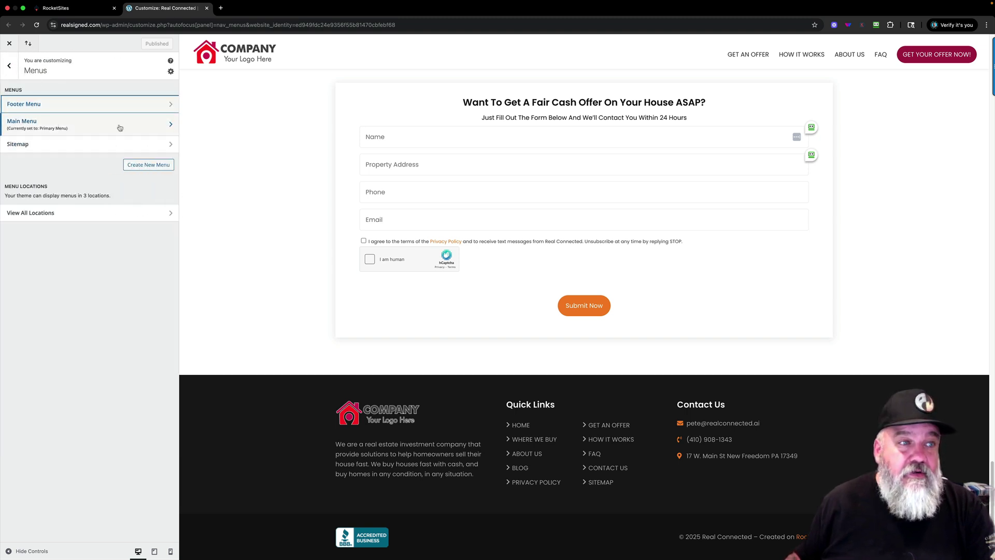
# Test FAQ as a sub item under About Us in Main Menu, then restore it to top level.
pyautogui.click(122, 128)
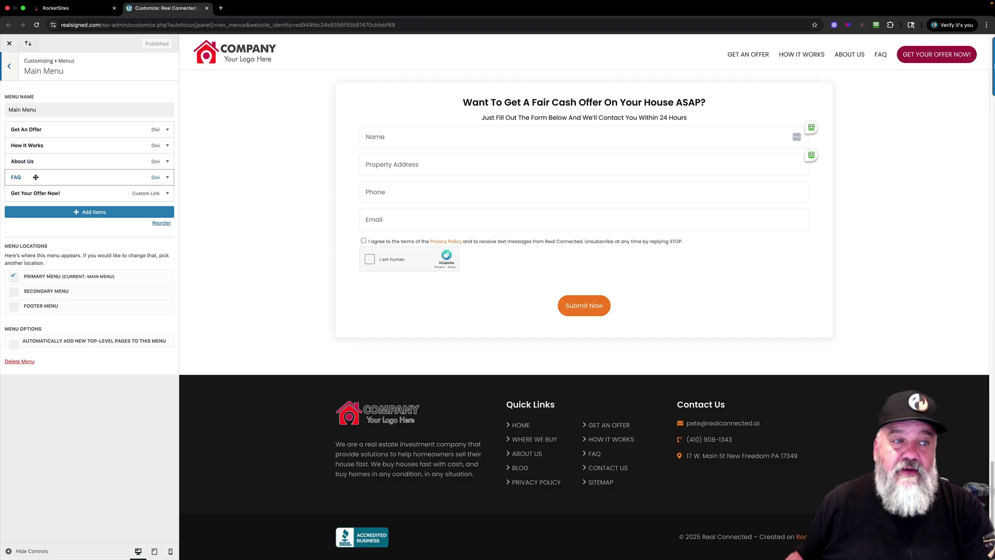
pyautogui.moveTo(36, 178); pyautogui.dragTo(57, 166)
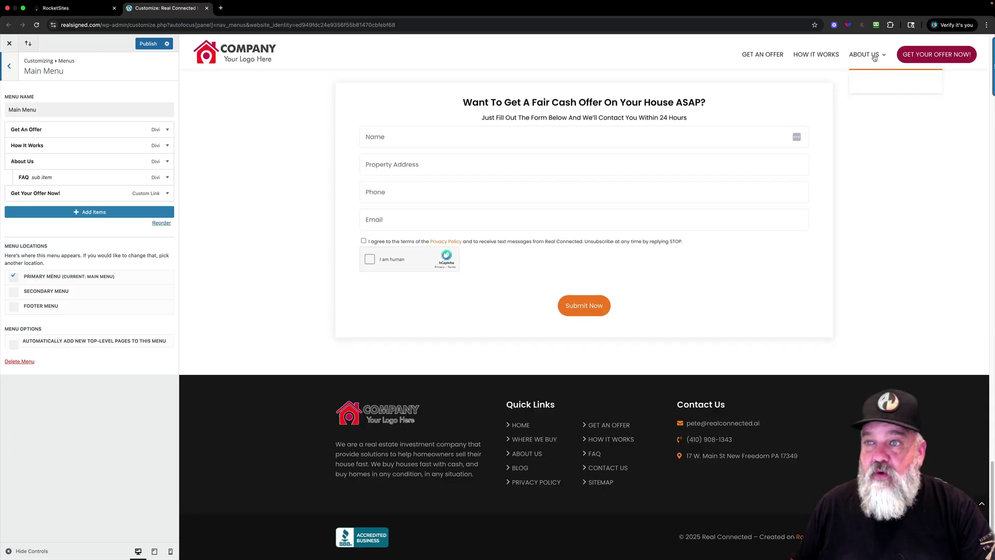
pyautogui.click(875, 84)
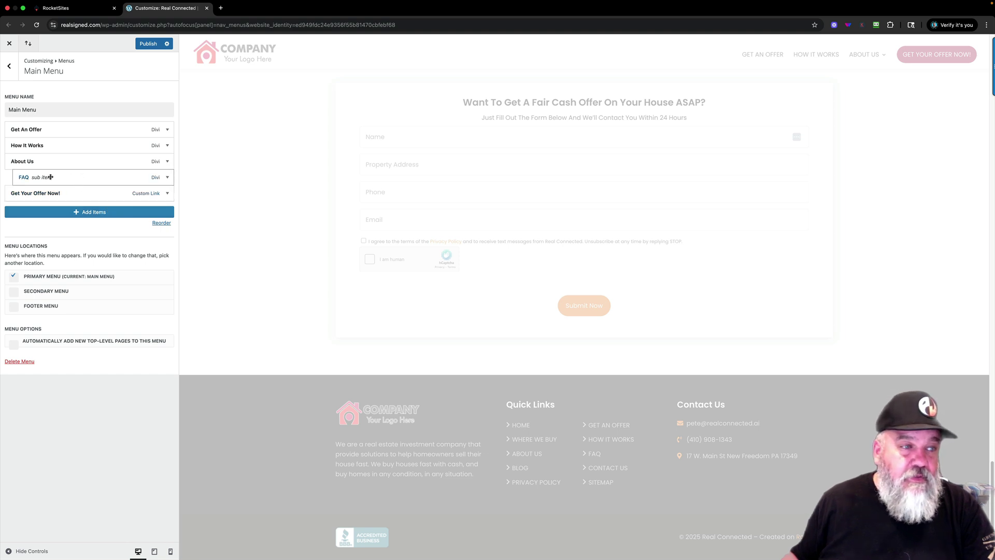
pyautogui.moveTo(26, 177); pyautogui.dragTo(18, 182)
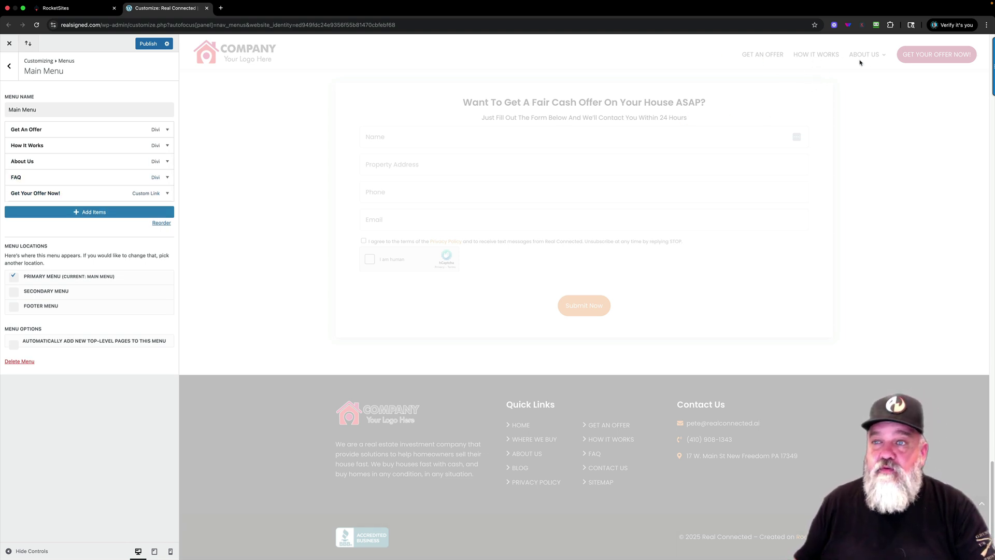
pyautogui.click(6, 74)
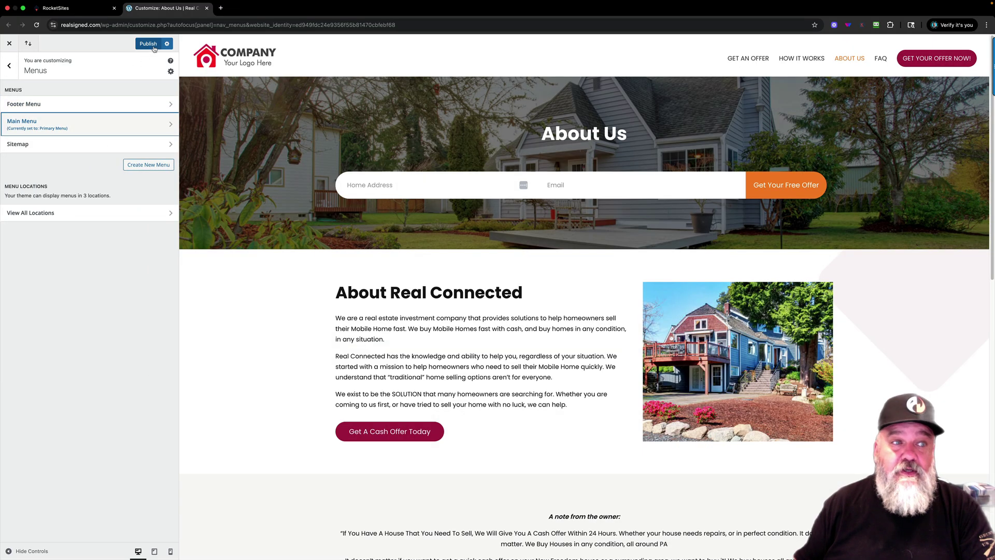
# Check the Sitemap menu, then close the Customizer tab and leave without publishing.
pyautogui.click(65, 147)
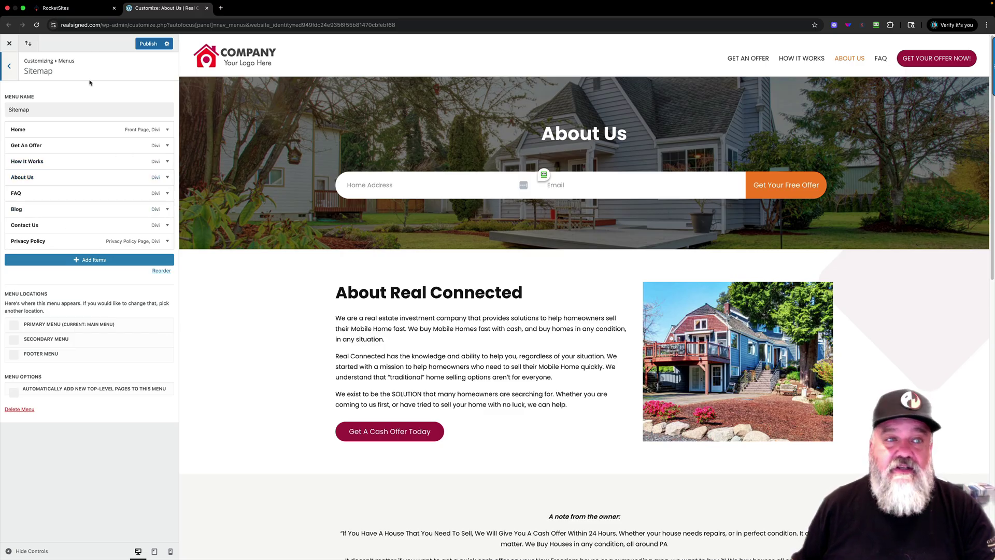
pyautogui.click(10, 66)
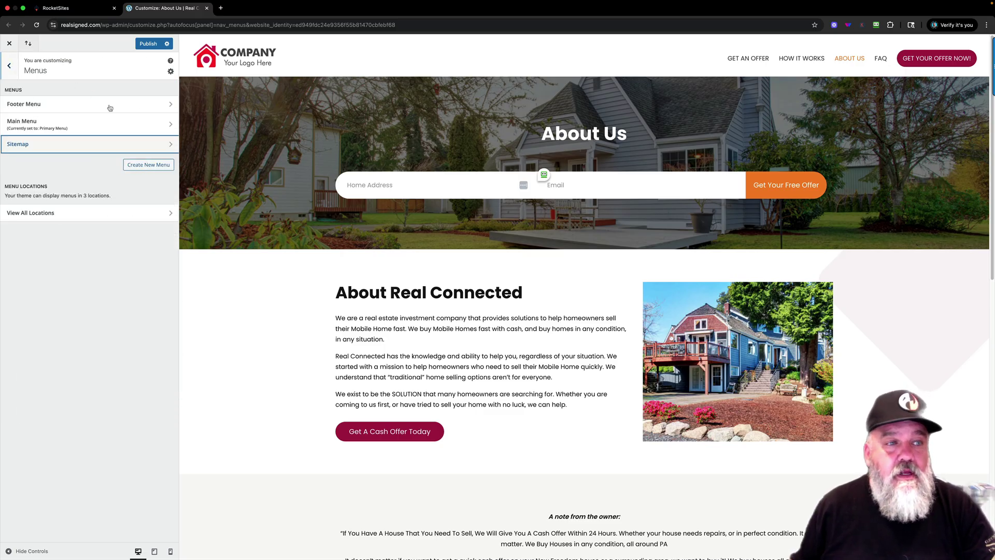
pyautogui.click(11, 66)
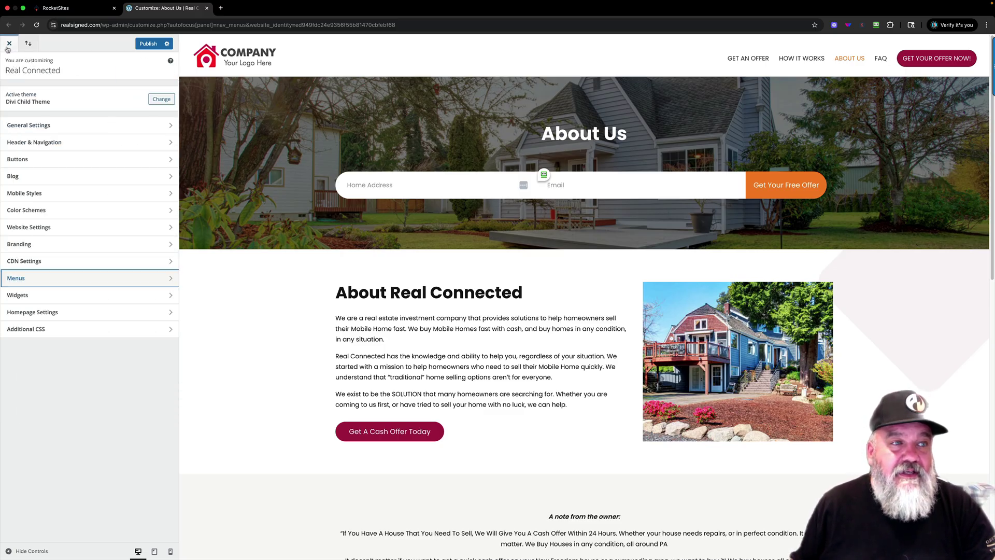
pyautogui.click(206, 8)
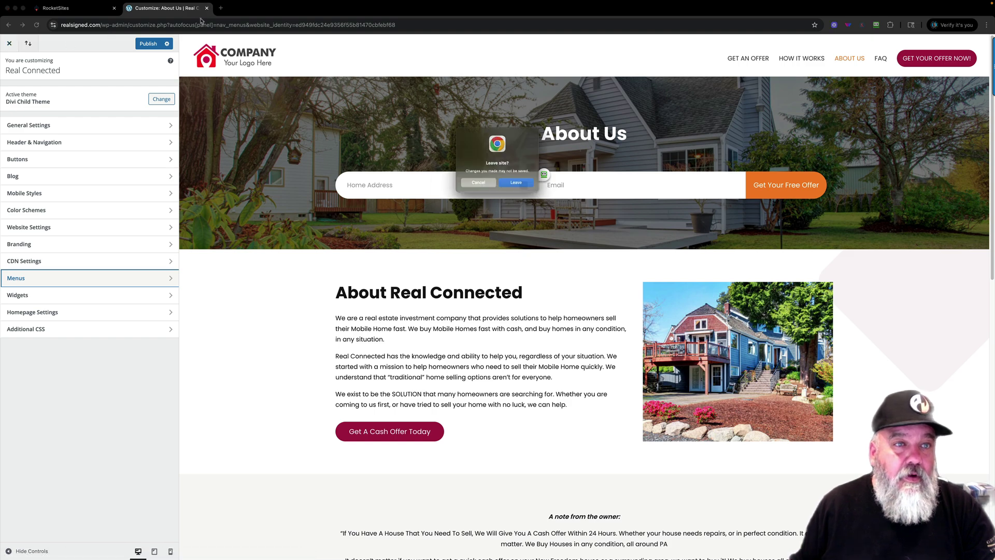
pyautogui.click(522, 187)
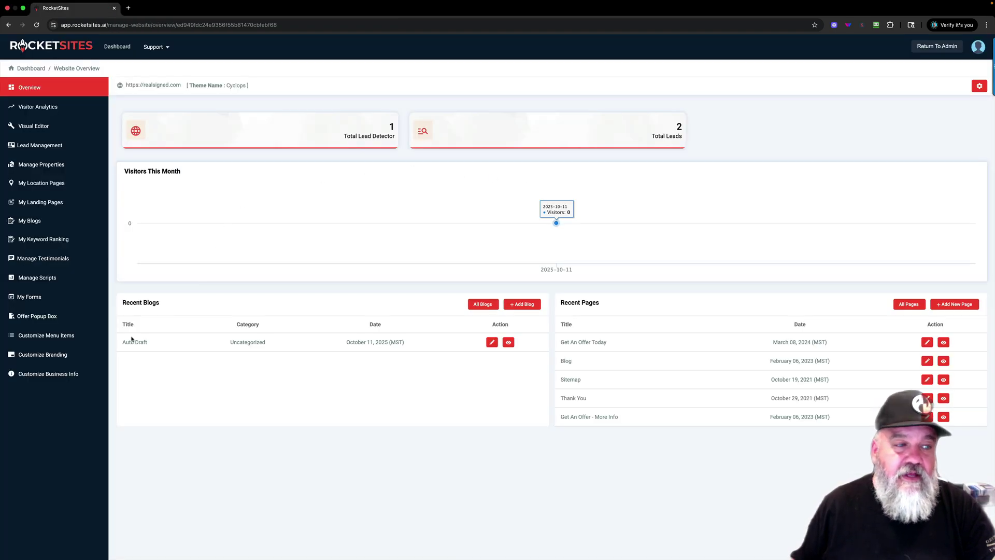
# Reopen the Customizer on Branding and go to its Header settings.
pyautogui.click(55, 356)
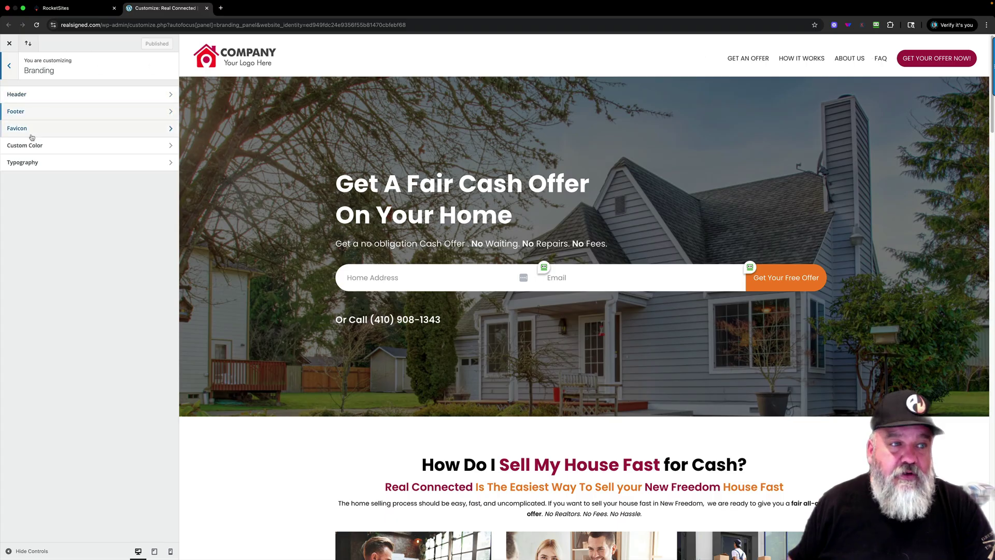
pyautogui.click(55, 95)
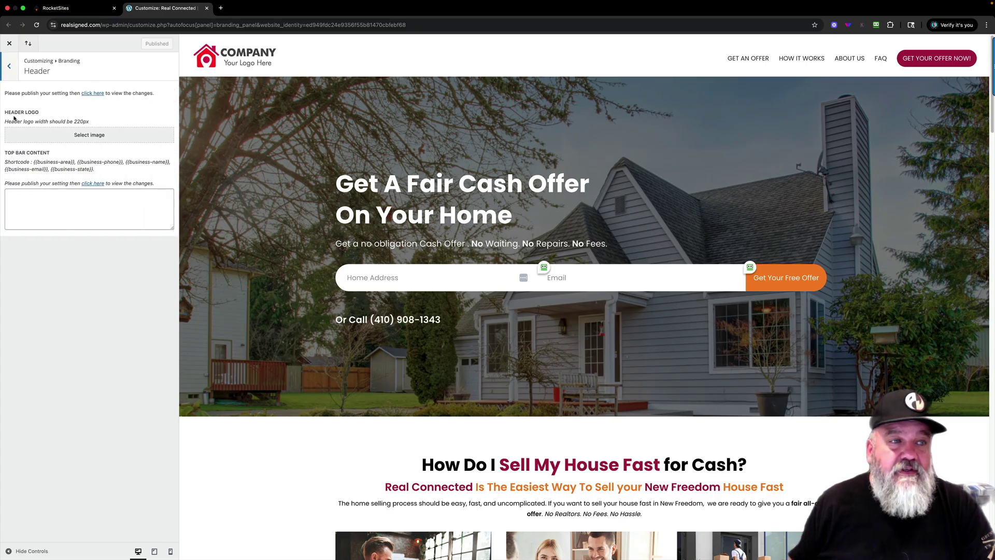
# Begin replacing the header logo by uploading a new image from the computer.
pyautogui.click(89, 135)
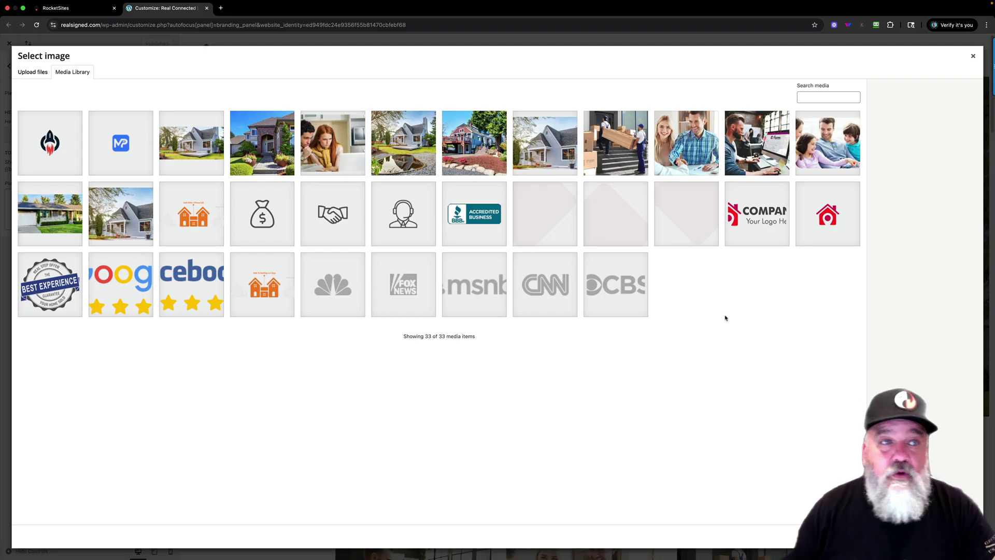
pyautogui.click(32, 73)
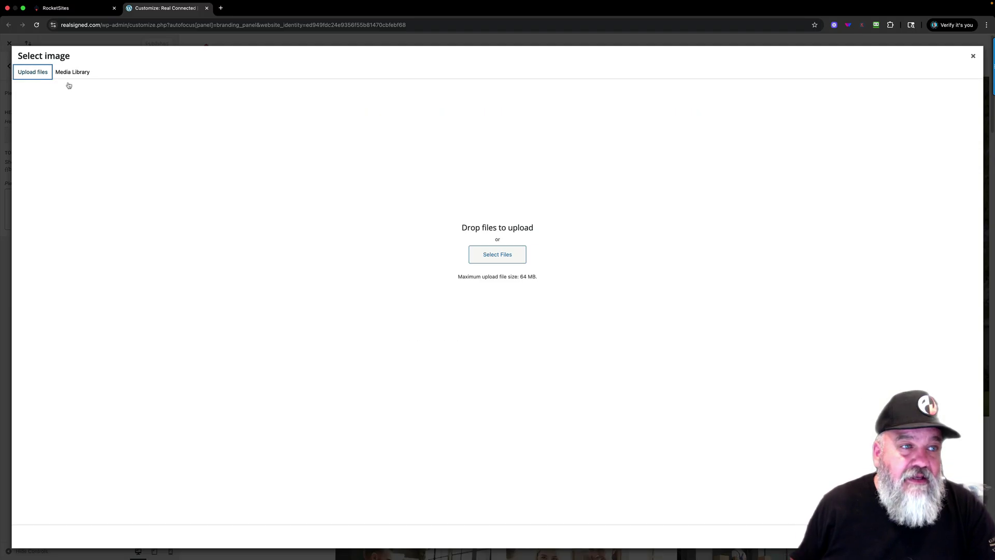
pyautogui.click(484, 257)
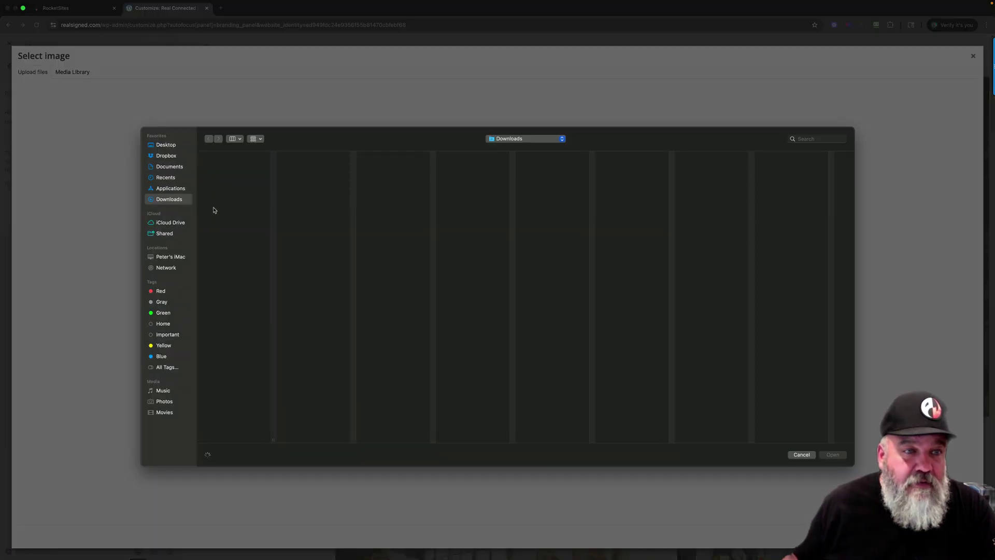
pyautogui.scroll(-15, 241, 280)
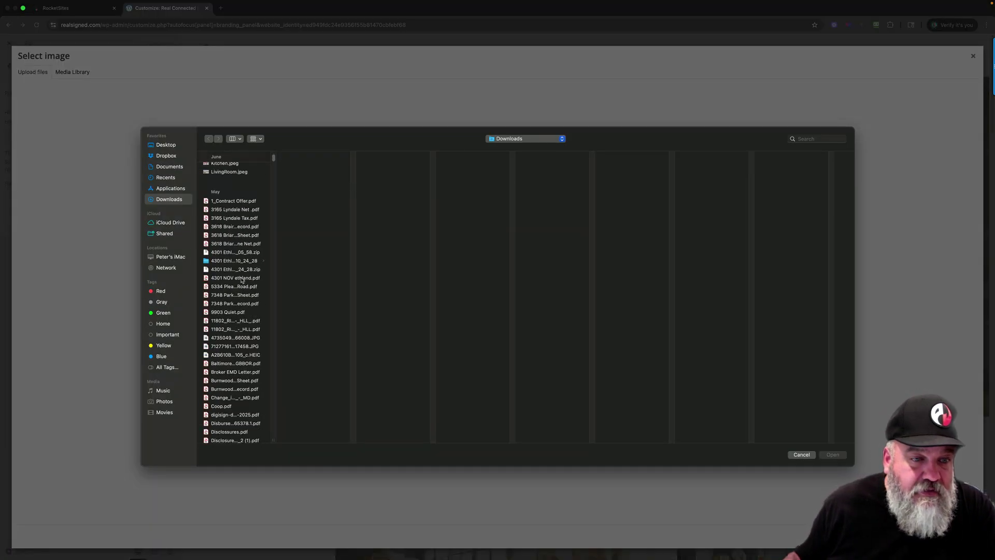
pyautogui.scroll(-12, 241, 281)
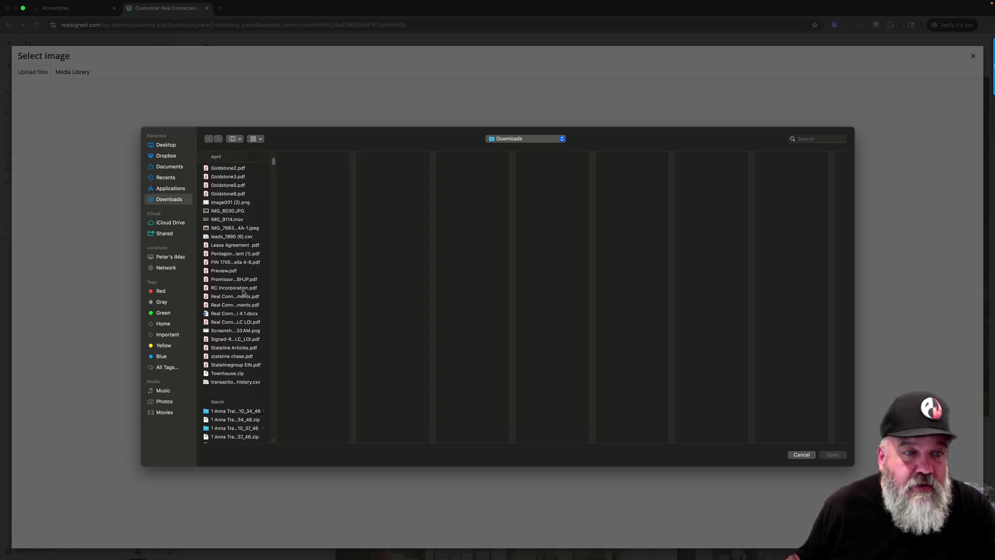
pyautogui.scroll(-12, 243, 293)
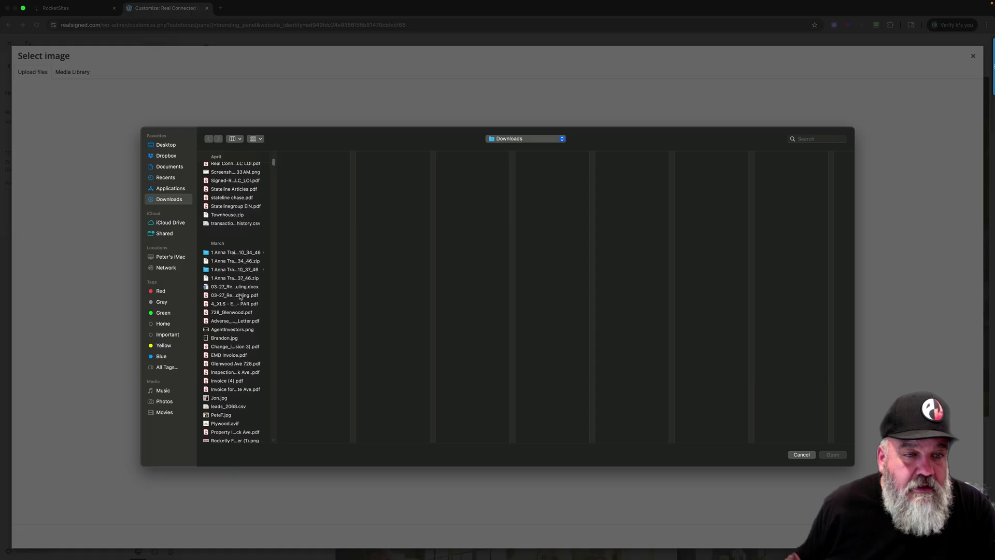
pyautogui.scroll(-8, 240, 296)
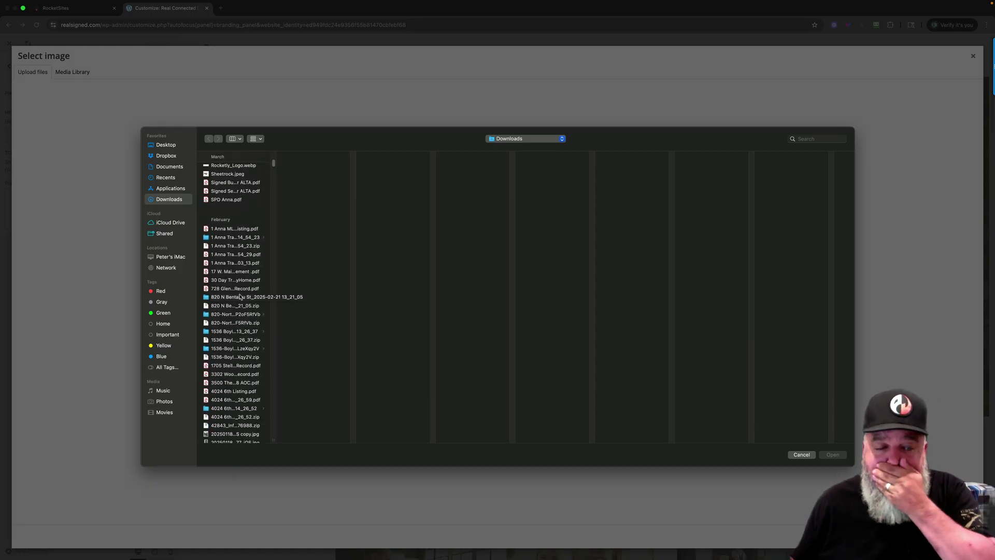
pyautogui.scroll(-5, 240, 297)
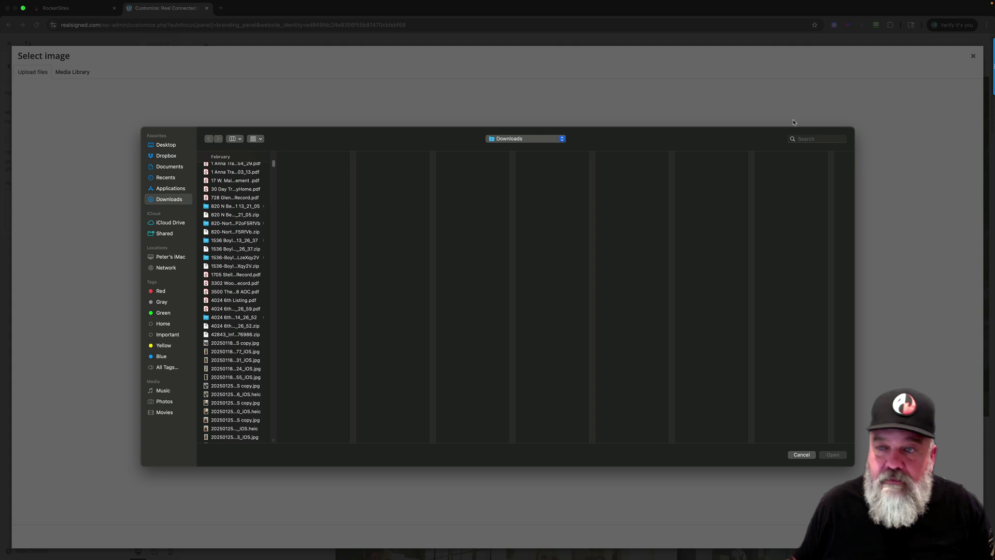
# Search Finder for 'logo', upload the Sell House Now Cash PNG, and set it as header logo.
pyautogui.click(809, 138)
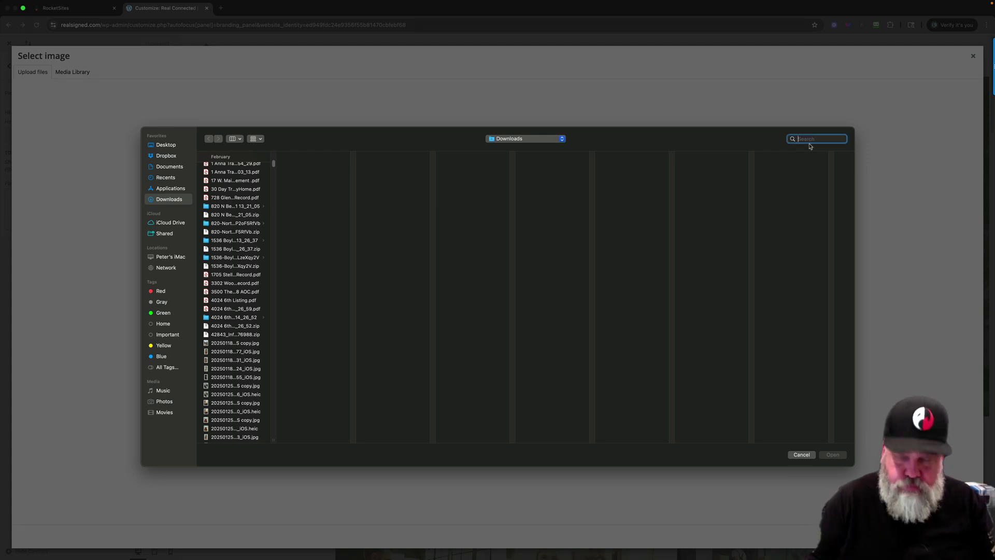
pyautogui.write('logo')
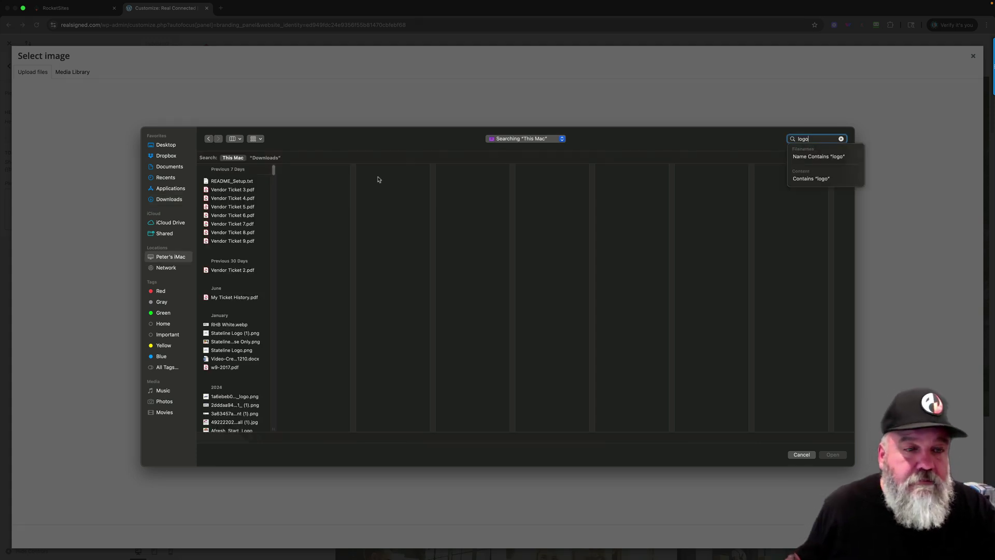
pyautogui.scroll(-3, 241, 358)
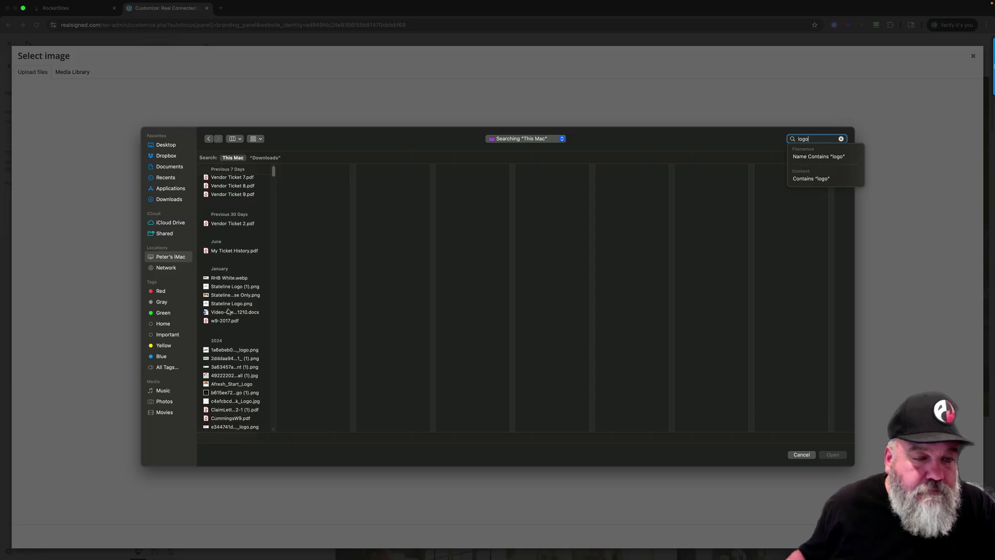
pyautogui.click(228, 367)
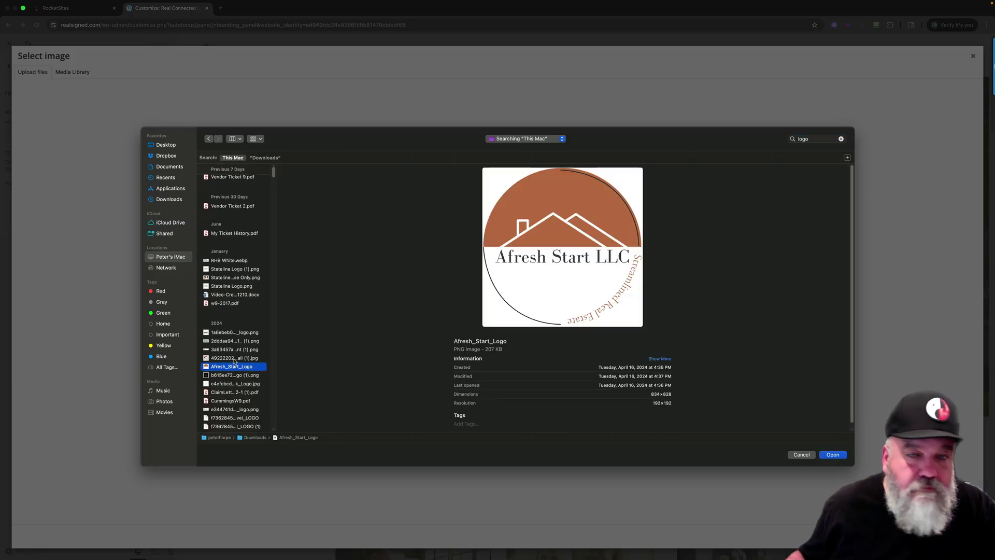
pyautogui.click(234, 362)
pyautogui.click(236, 354)
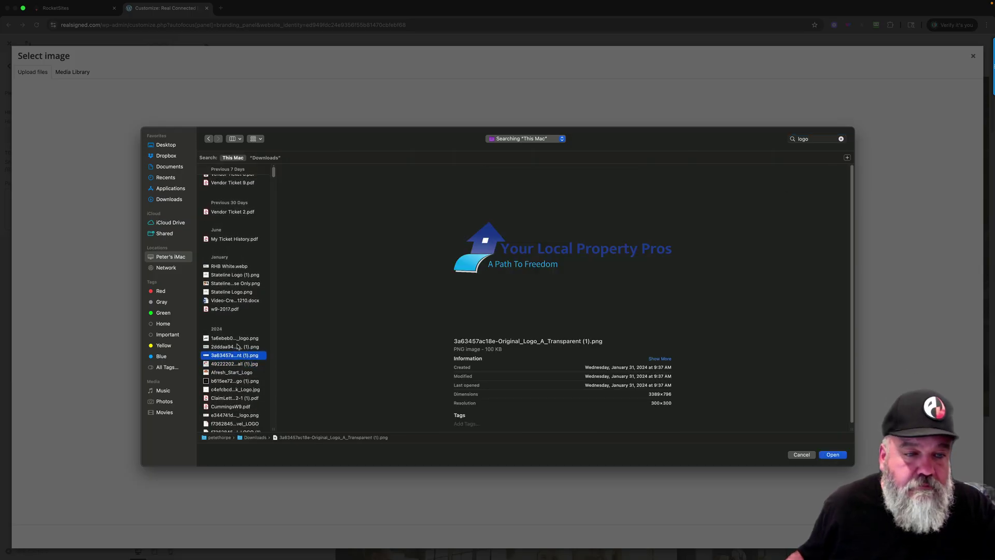
pyautogui.click(228, 339)
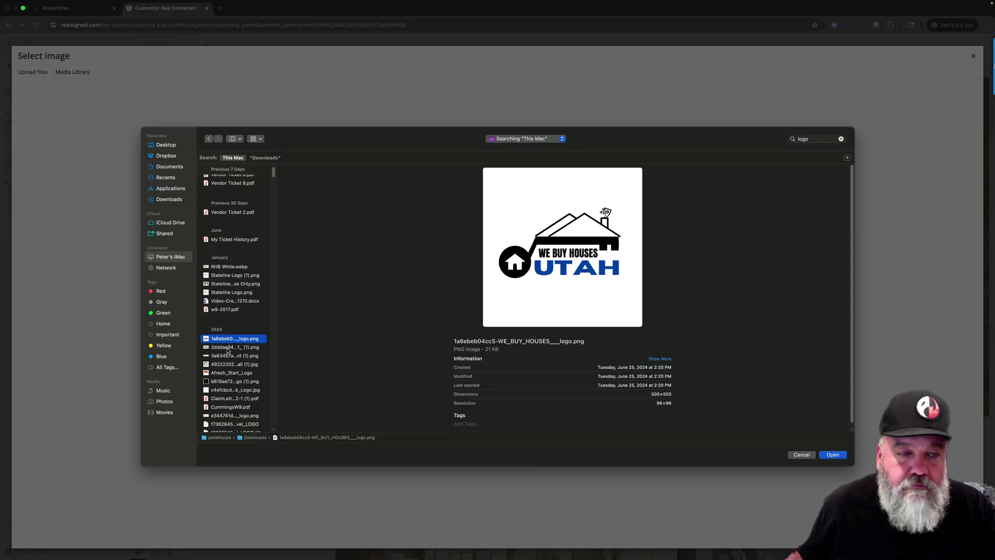
pyautogui.click(228, 350)
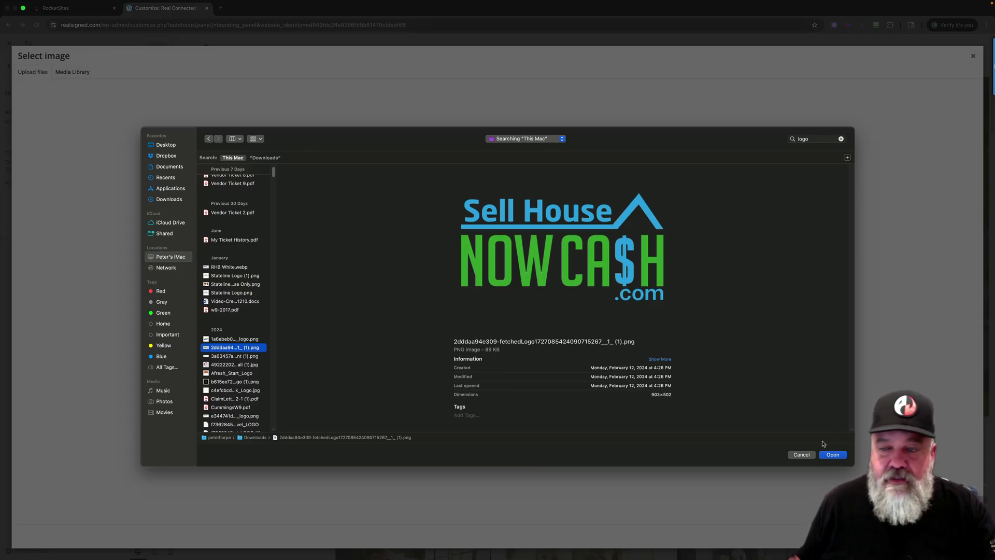
pyautogui.click(840, 456)
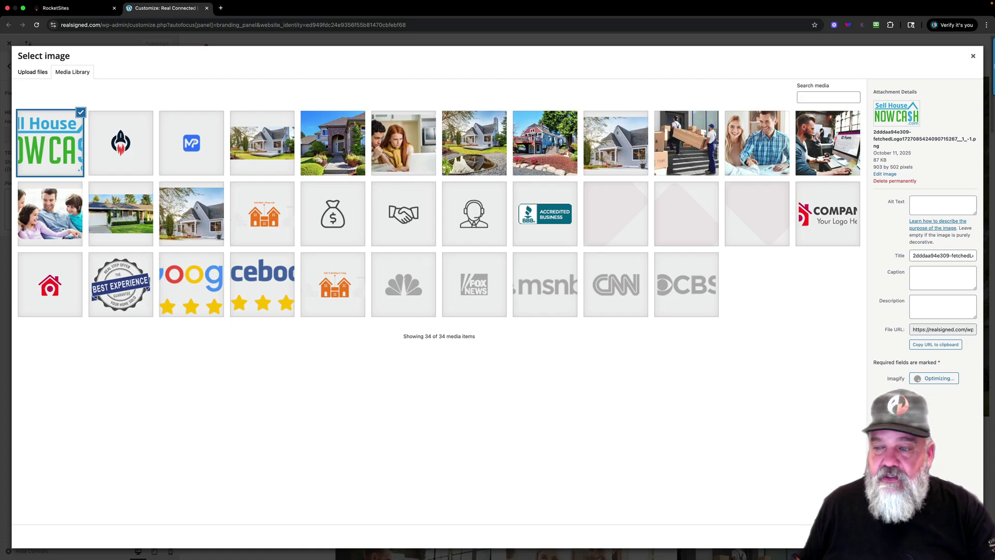
pyautogui.click(955, 537)
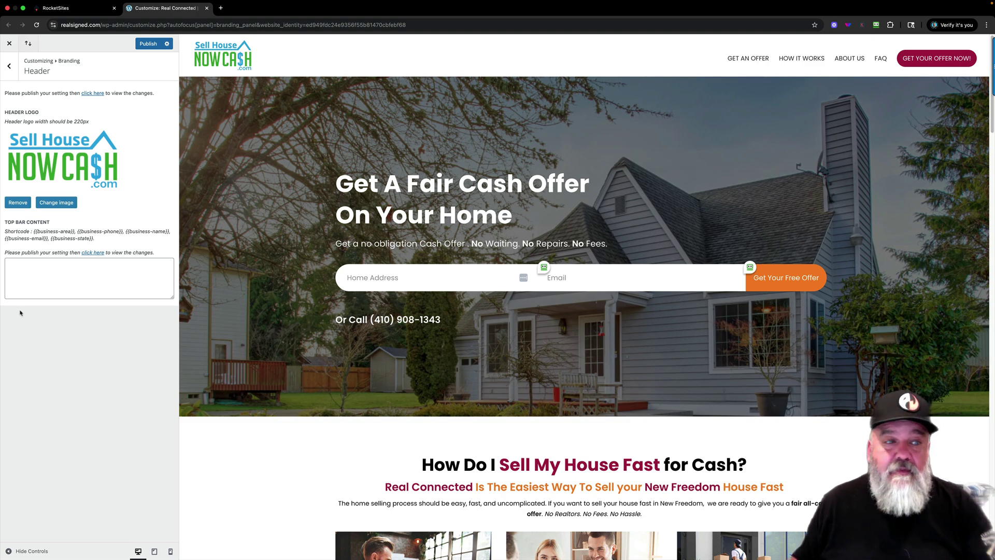
# Set the top bar text to 'New Freedom's Best Home Buying Company!' and publish it.
pyautogui.click(57, 277)
pyautogui.write('N')
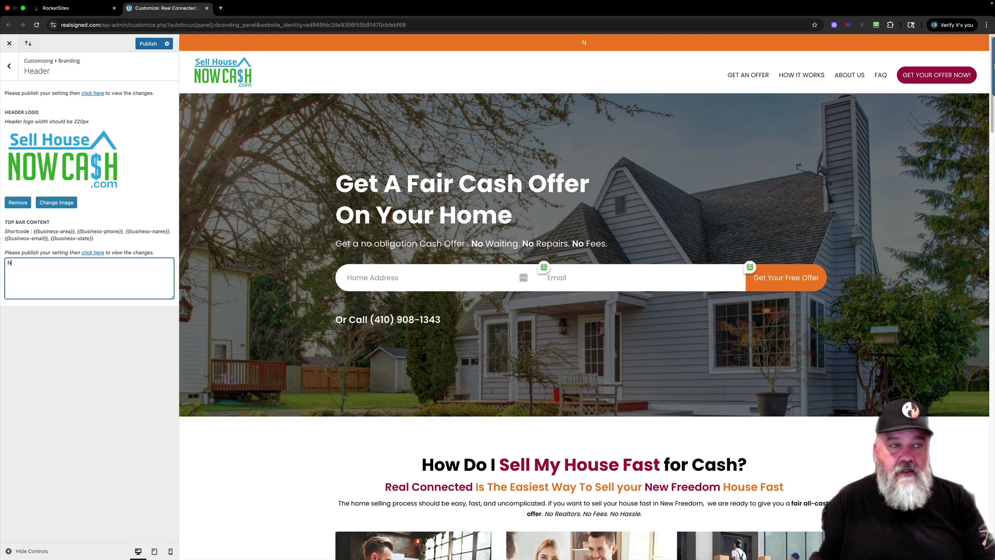
pyautogui.write('ew Freed')
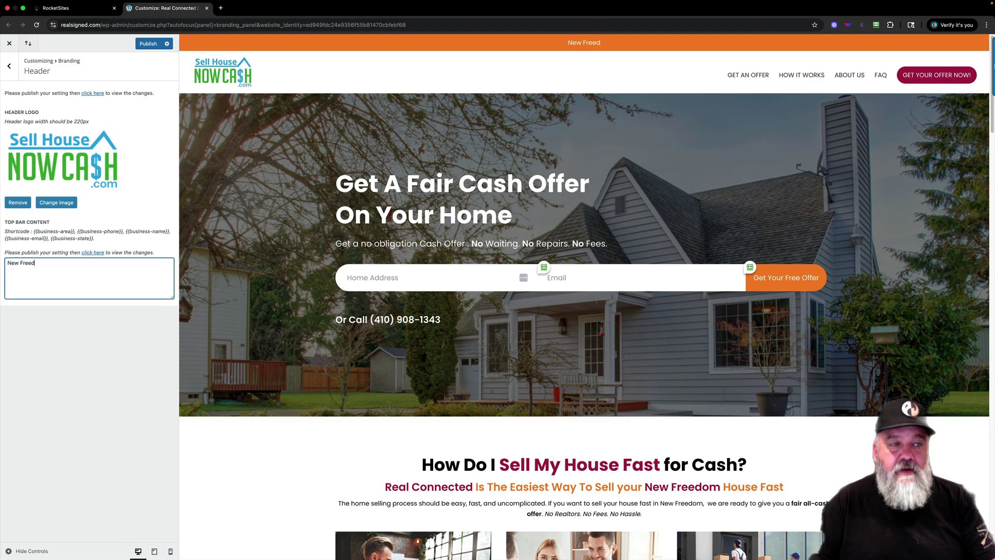
pyautogui.write("om's Be")
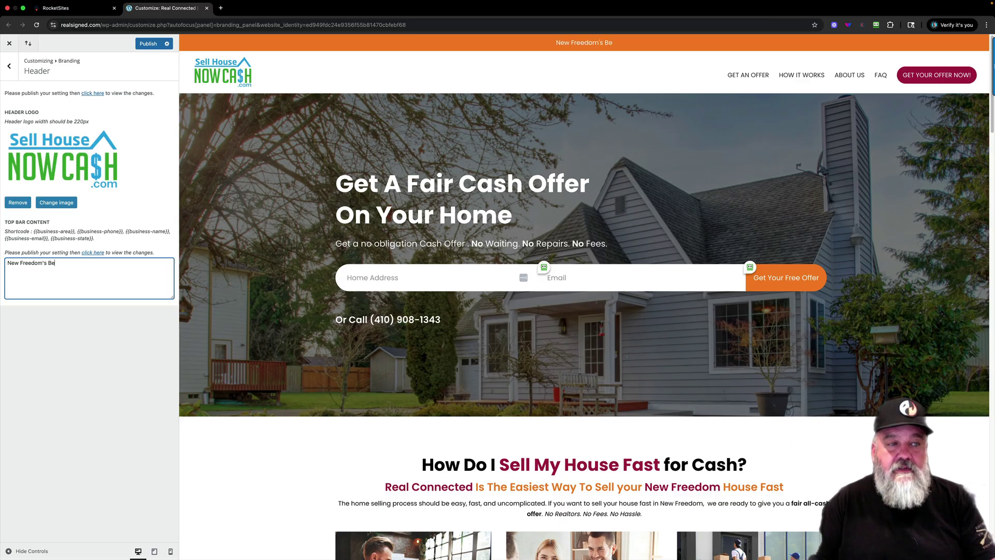
pyautogui.write('st Home Buying Company')
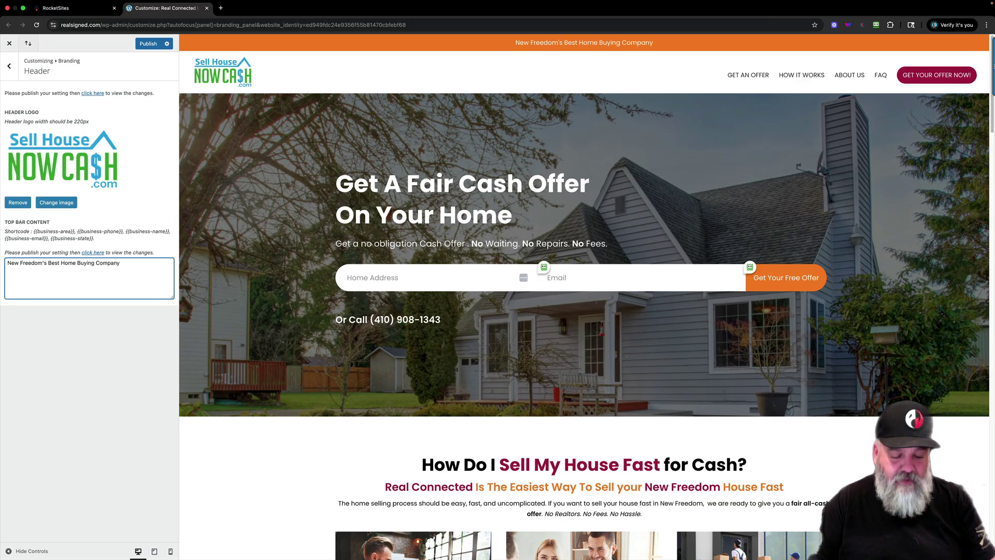
pyautogui.write('!')
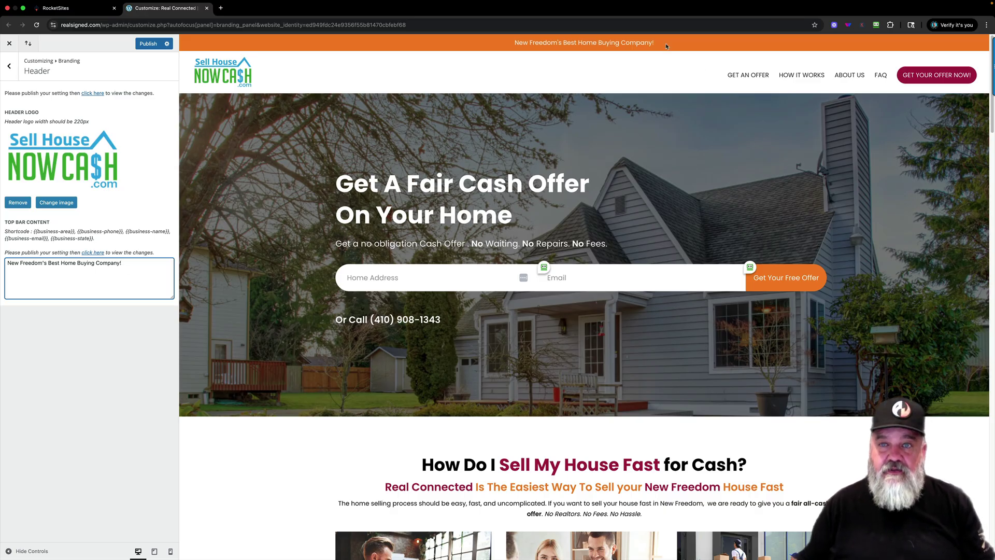
pyautogui.click(144, 46)
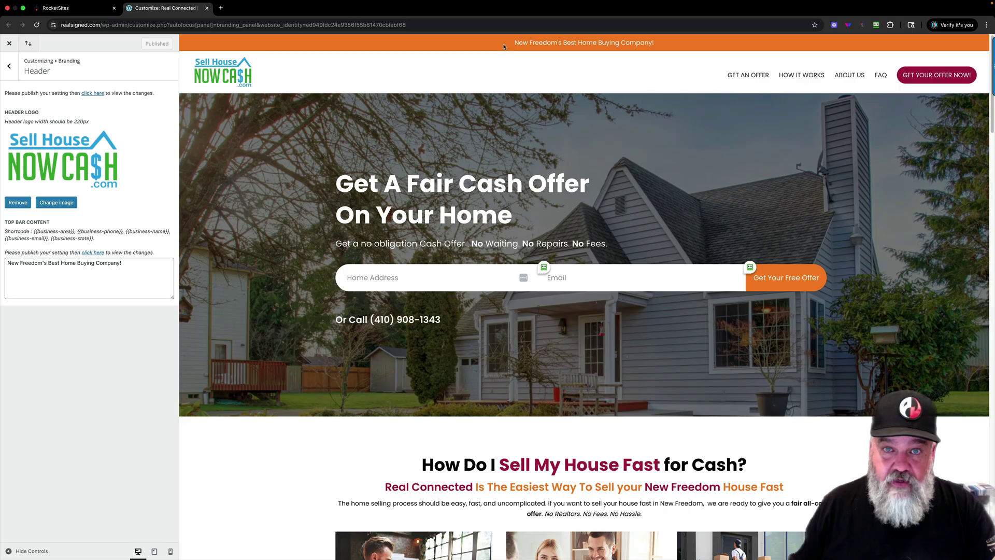
pyautogui.scroll(-1, 503, 47)
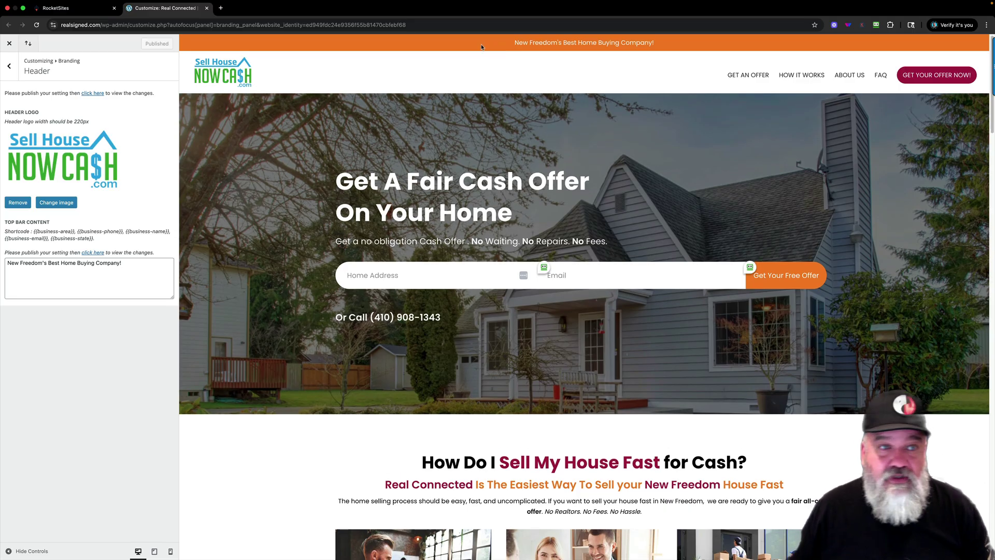
pyautogui.click(11, 70)
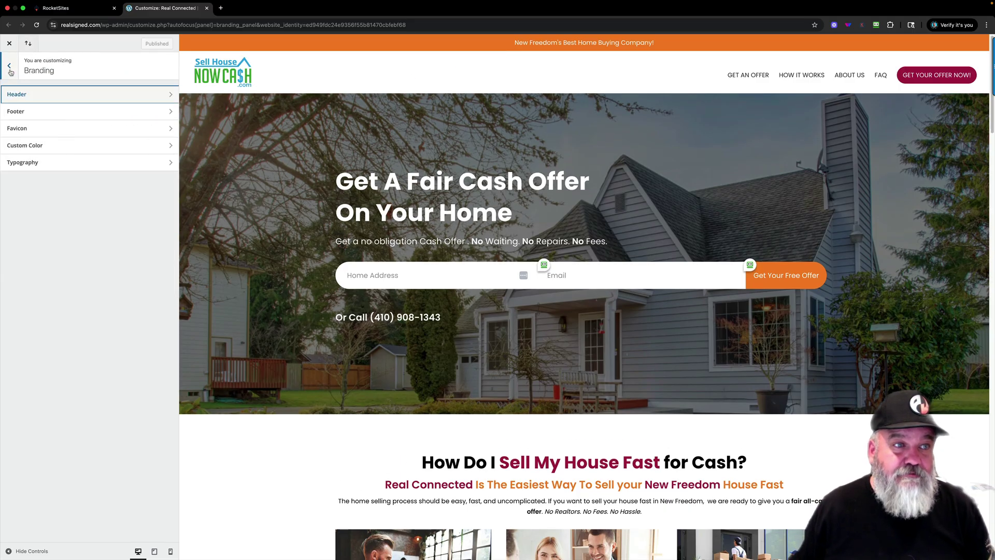
# Set the Sell House Now Cash logo as the footer logo.
pyautogui.click(34, 111)
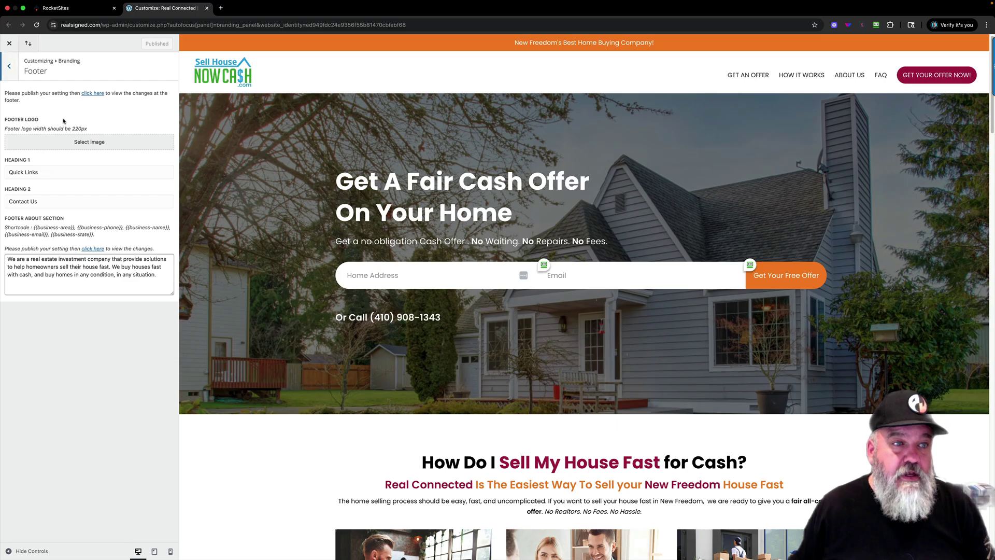
pyautogui.scroll(-15, 403, 418)
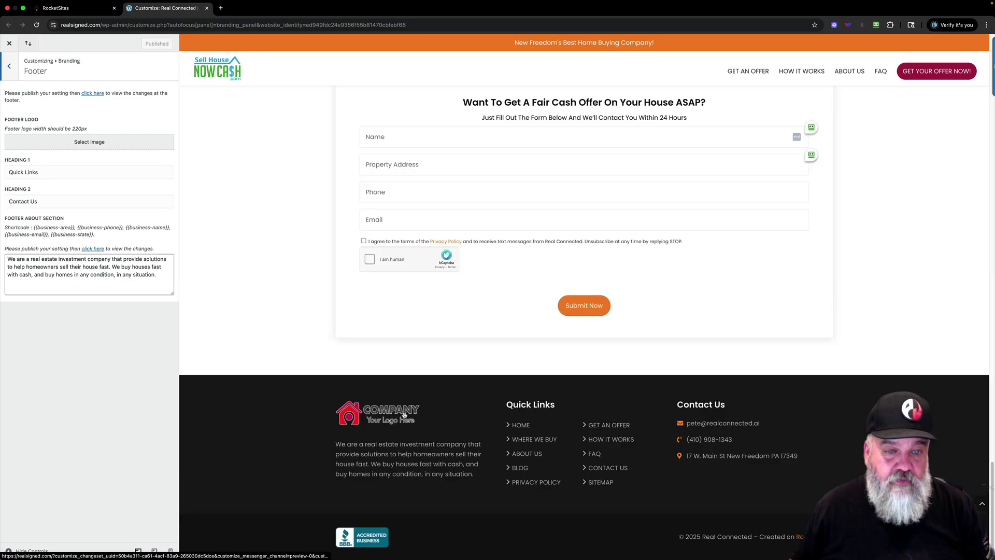
pyautogui.click(94, 142)
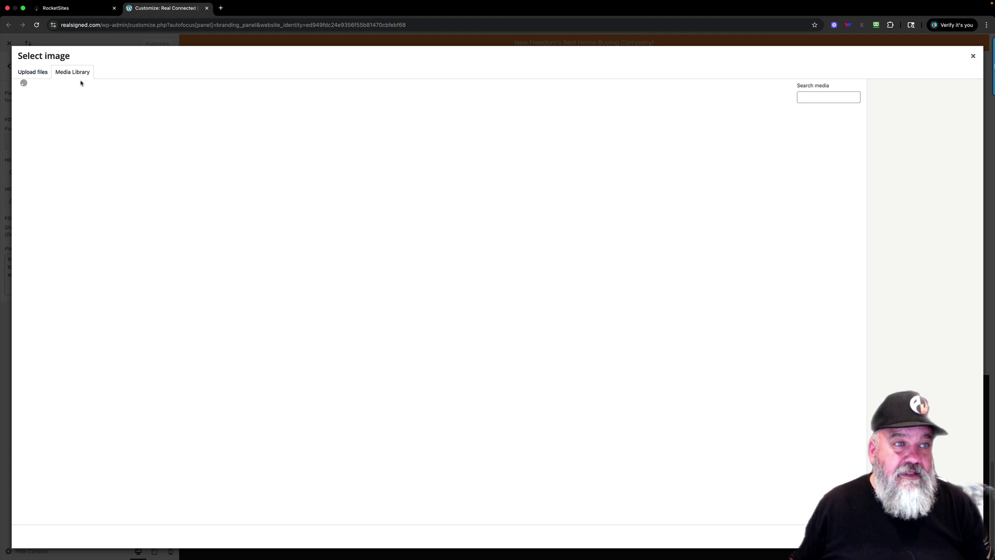
pyautogui.click(51, 150)
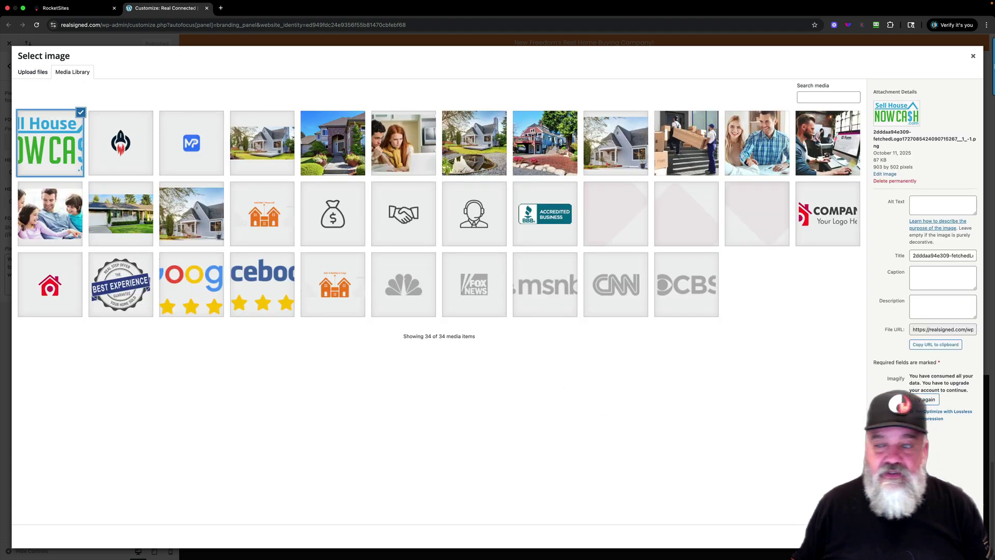
pyautogui.click(959, 537)
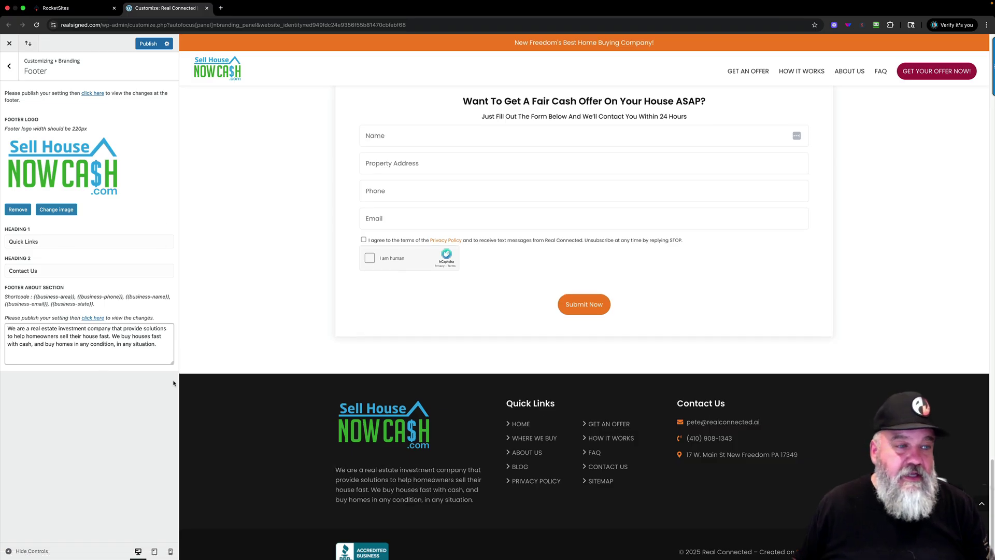
# Replace the Footer About text with a short custom line and publish.
pyautogui.click(161, 346)
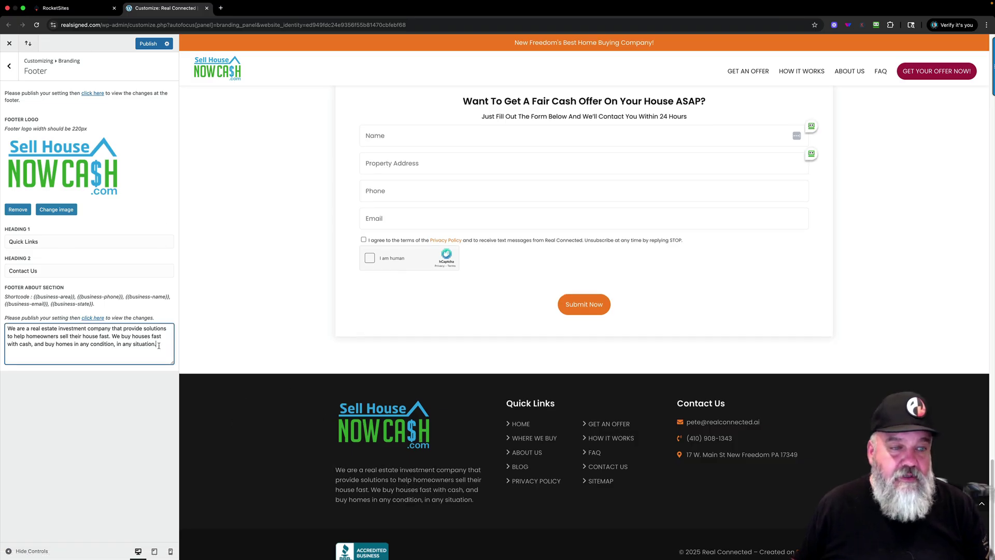
pyautogui.press('super+a')
pyautogui.write('Pete ')
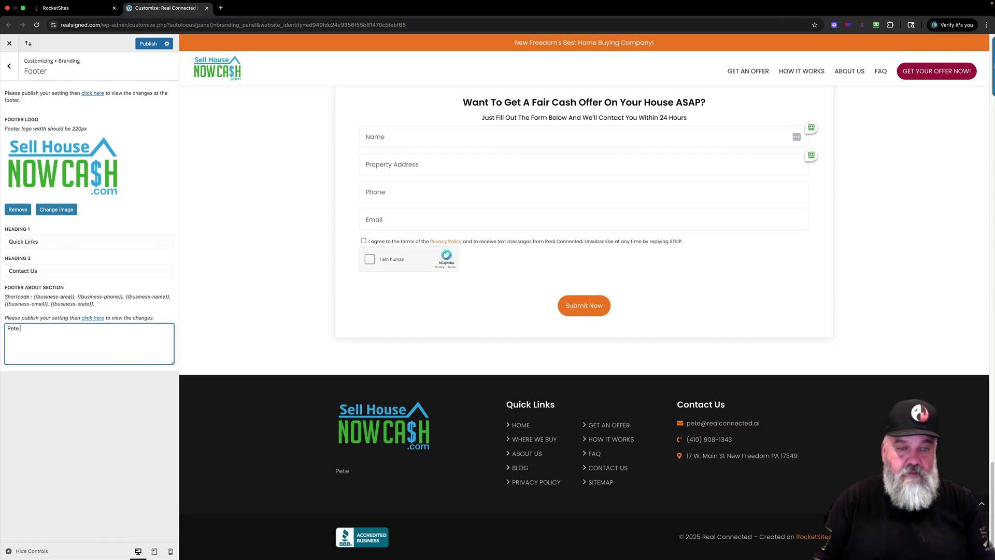
pyautogui.write('Is Great!')
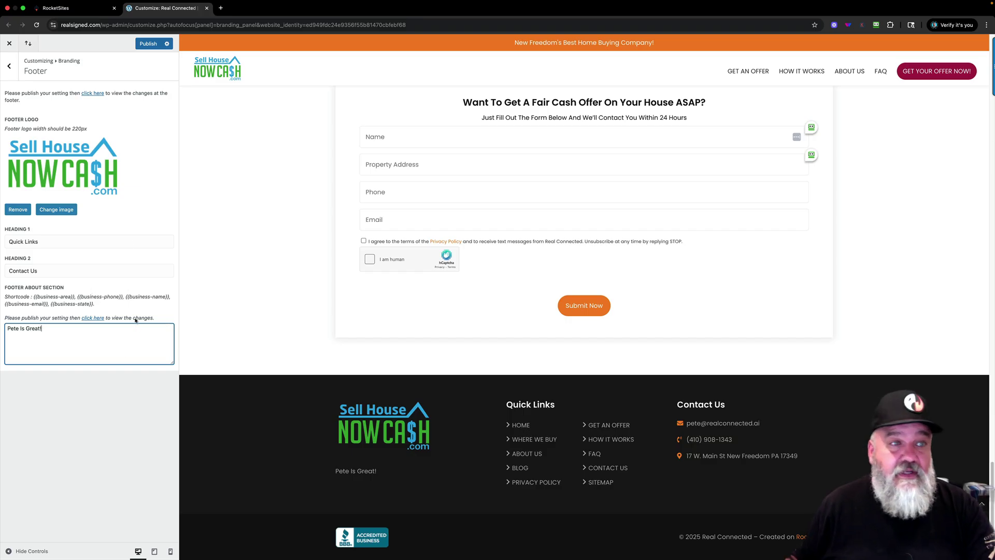
pyautogui.click(148, 44)
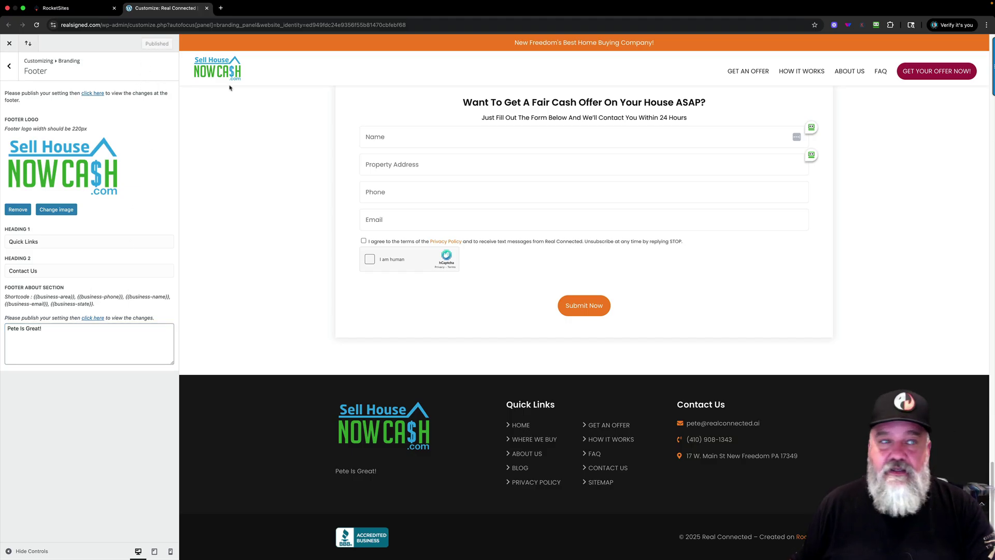
# Open the favicon settings from the Branding sections list.
pyautogui.click(12, 66)
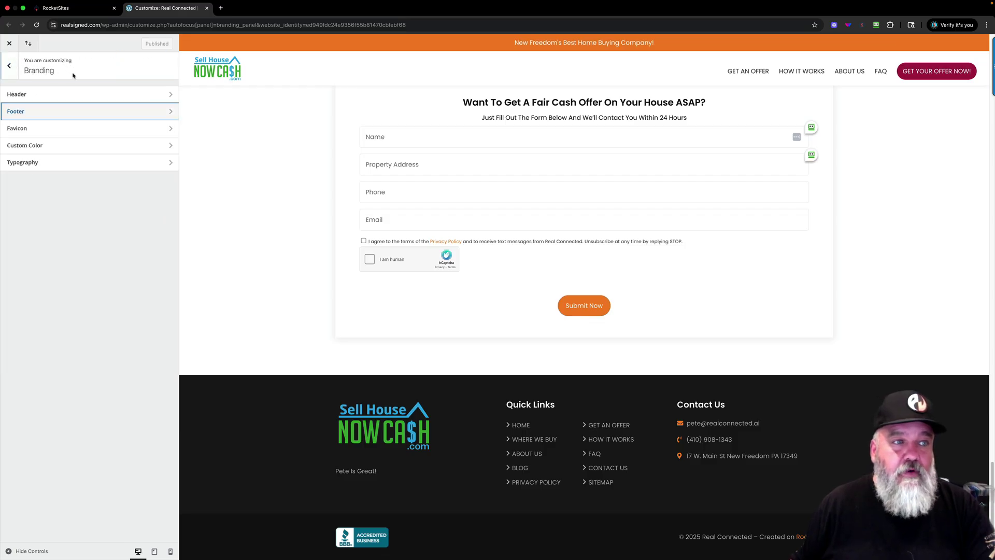
pyautogui.click(79, 129)
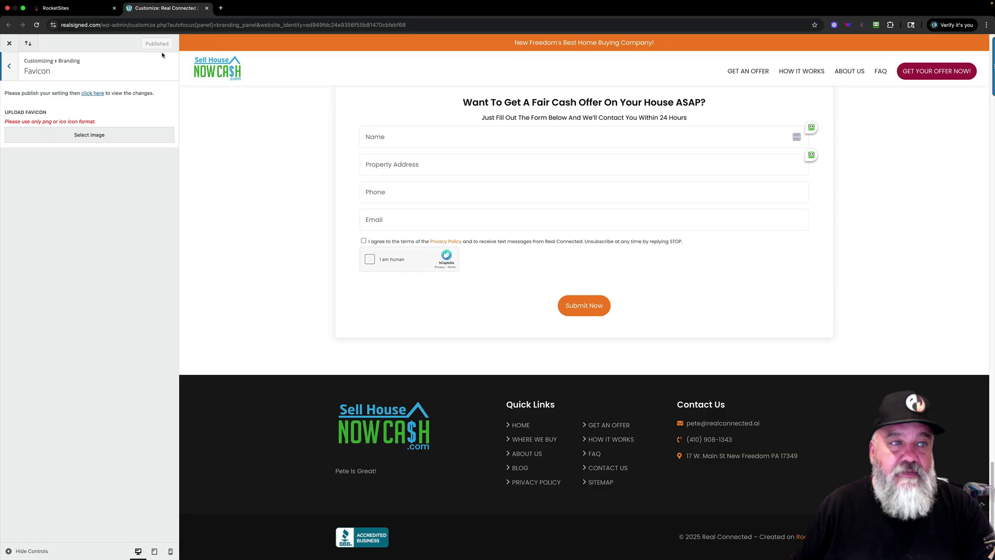
pyautogui.click(93, 7)
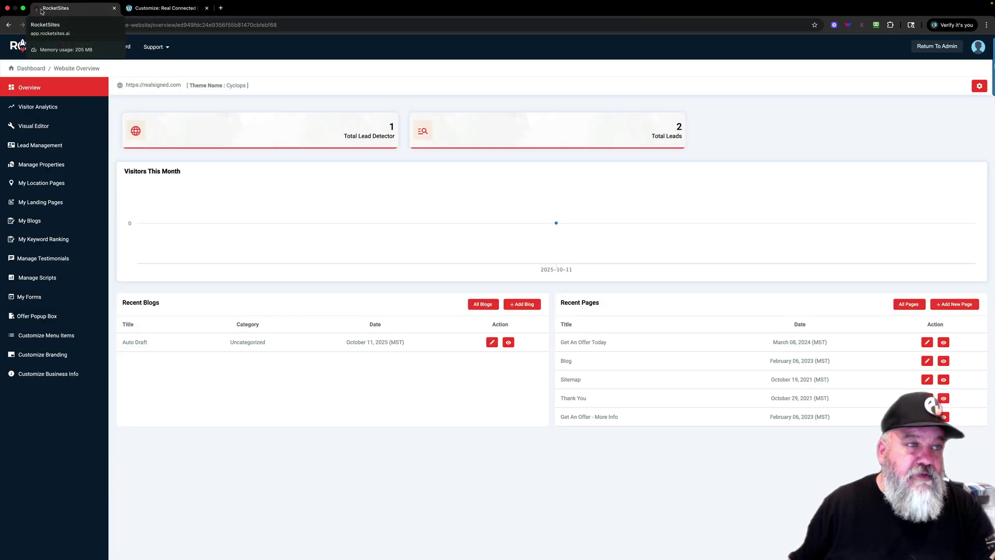
pyautogui.click(160, 10)
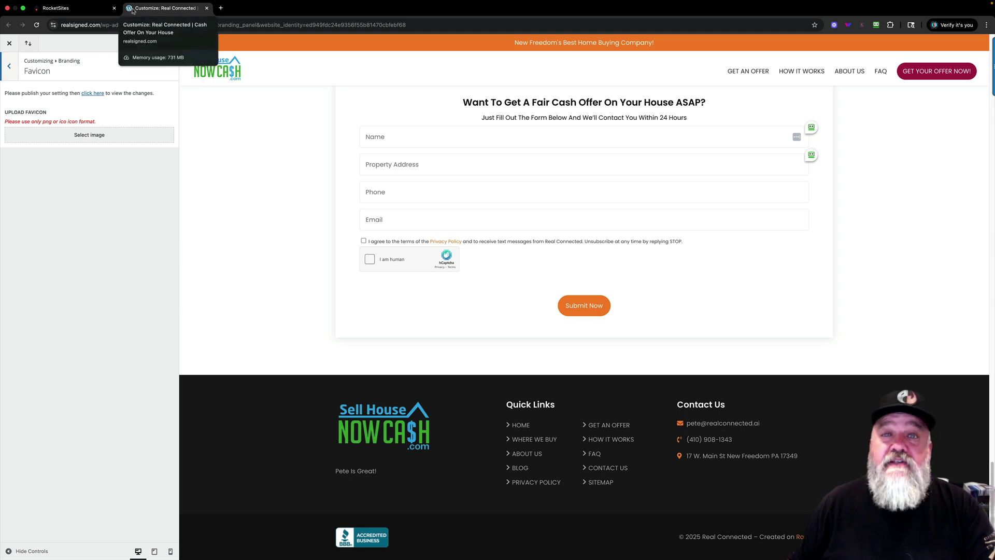
# Set the rocket image as the site favicon and publish it.
pyautogui.click(81, 135)
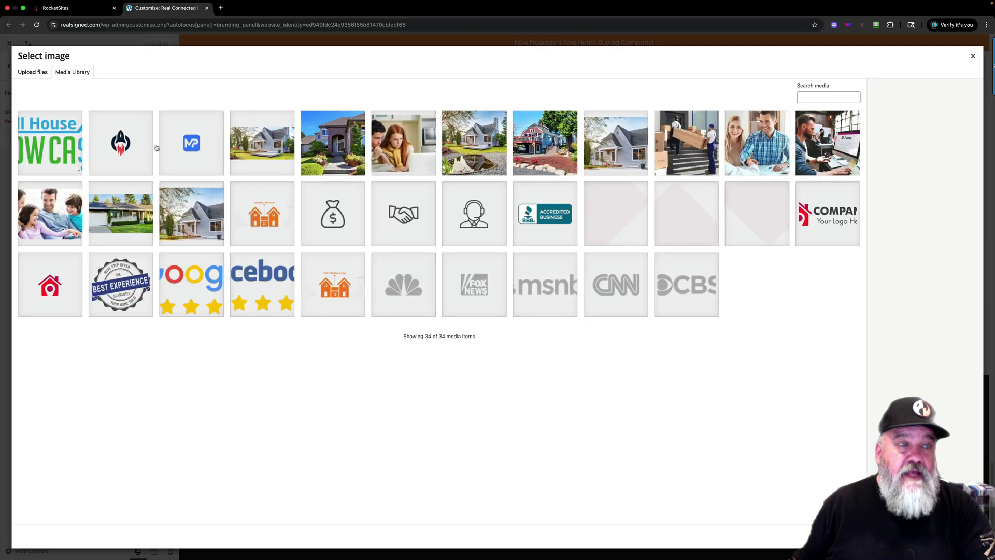
pyautogui.click(126, 148)
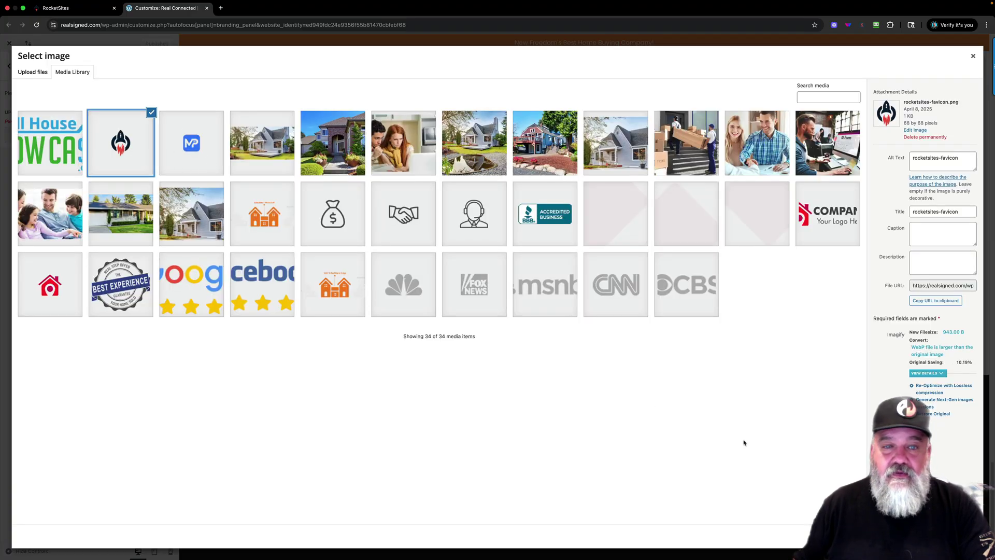
pyautogui.click(953, 536)
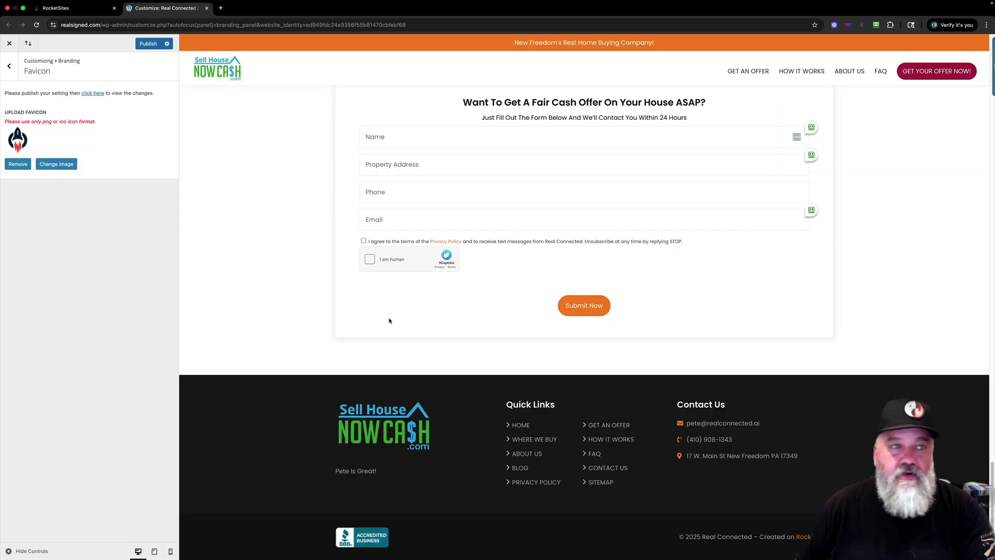
pyautogui.click(144, 46)
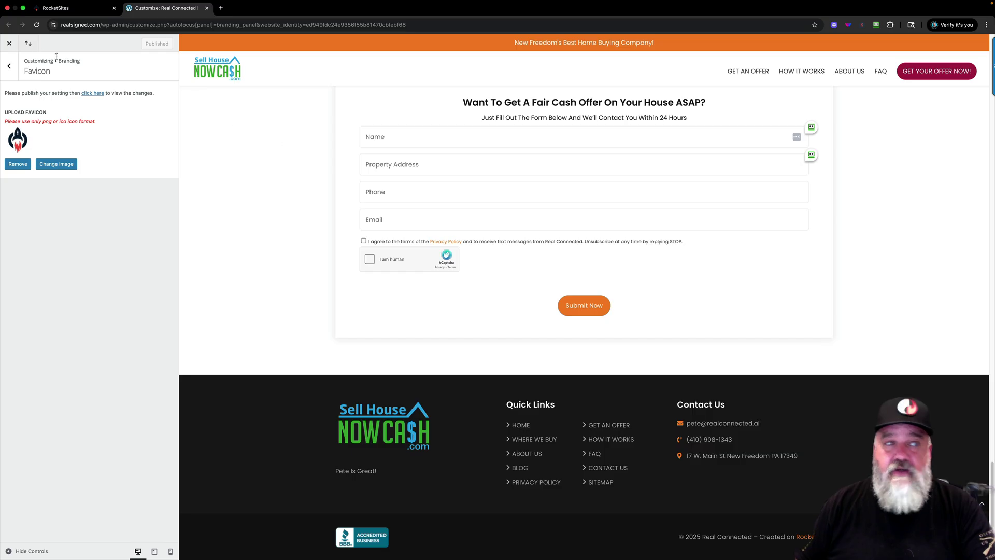
pyautogui.click(9, 66)
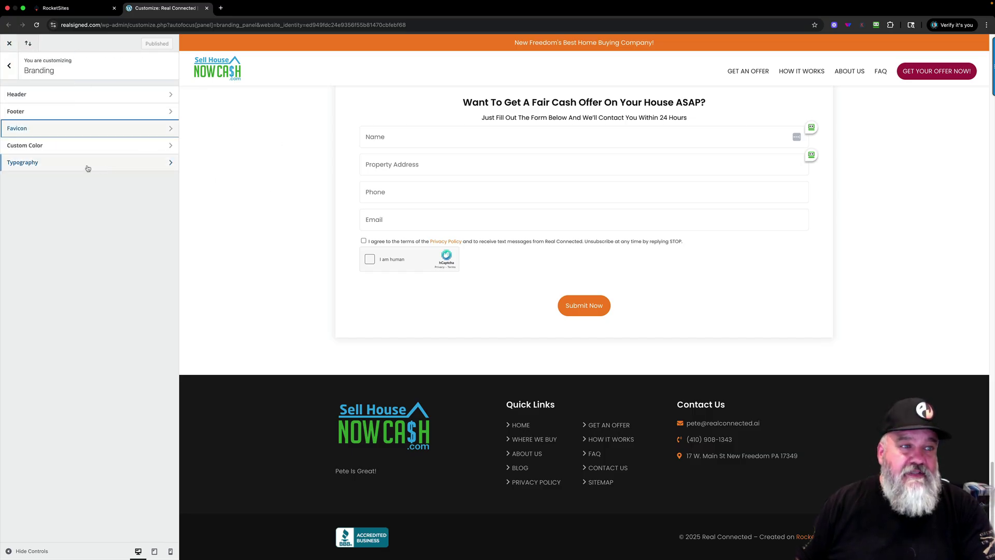
# Open Custom Color and inspect the orange primary and #a71c45 secondary colour editors.
pyautogui.click(41, 147)
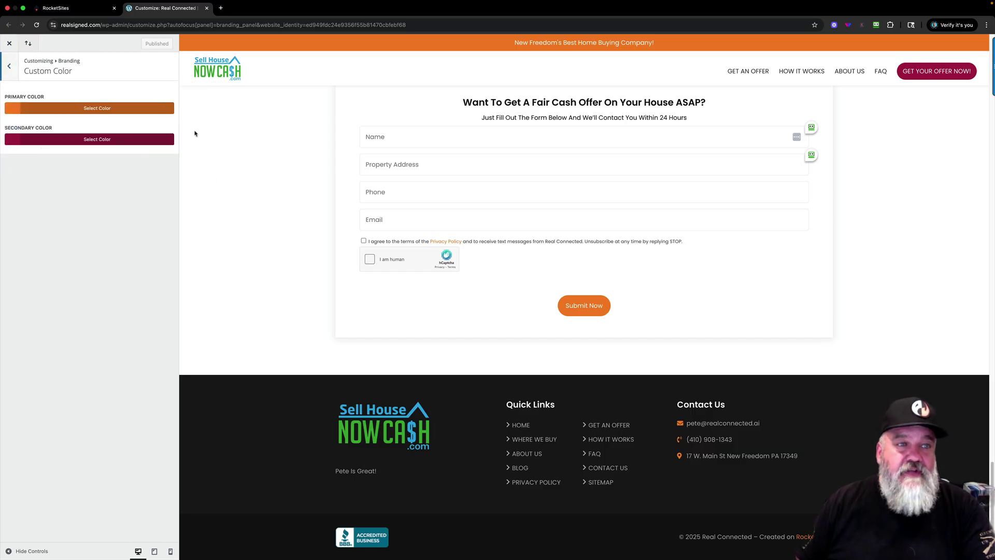
pyautogui.click(133, 108)
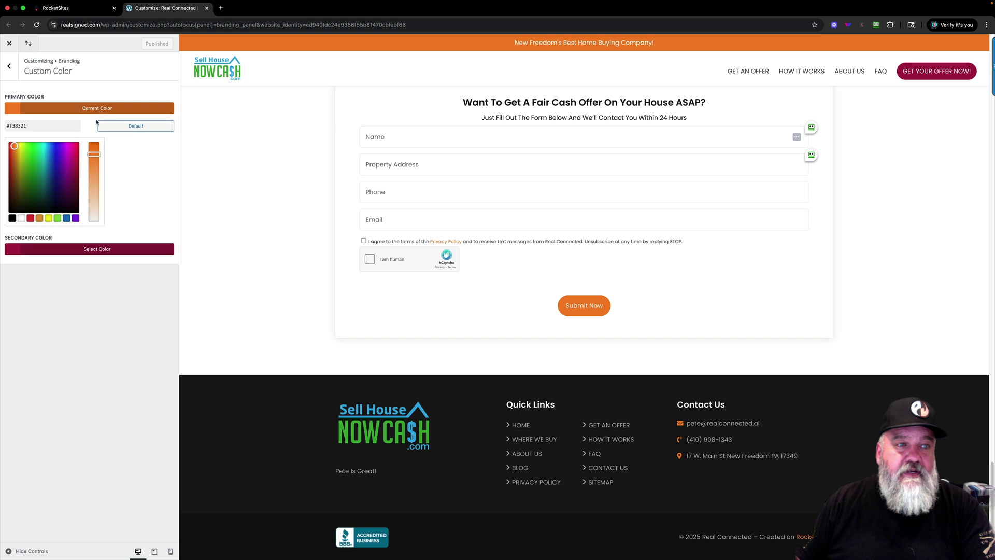
pyautogui.click(109, 251)
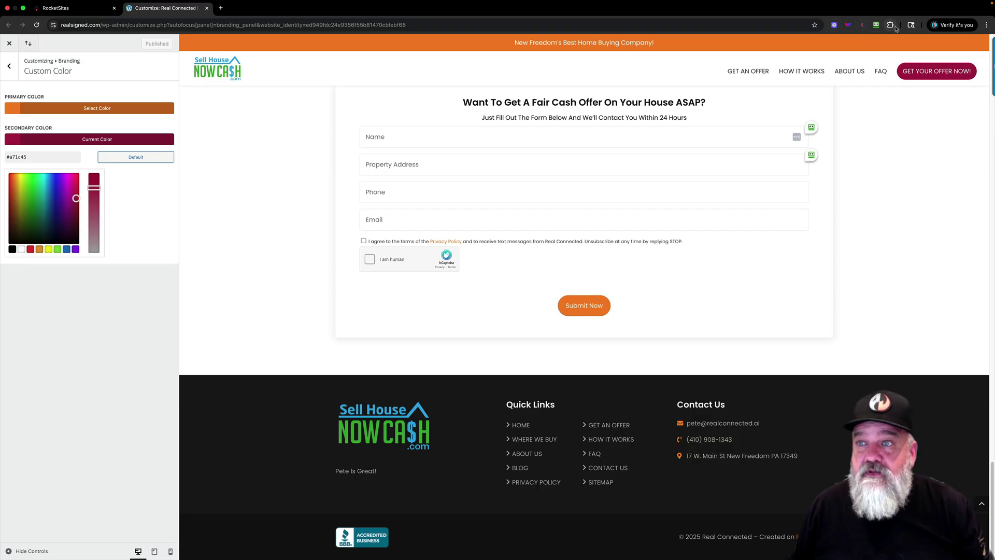
pyautogui.click(911, 26)
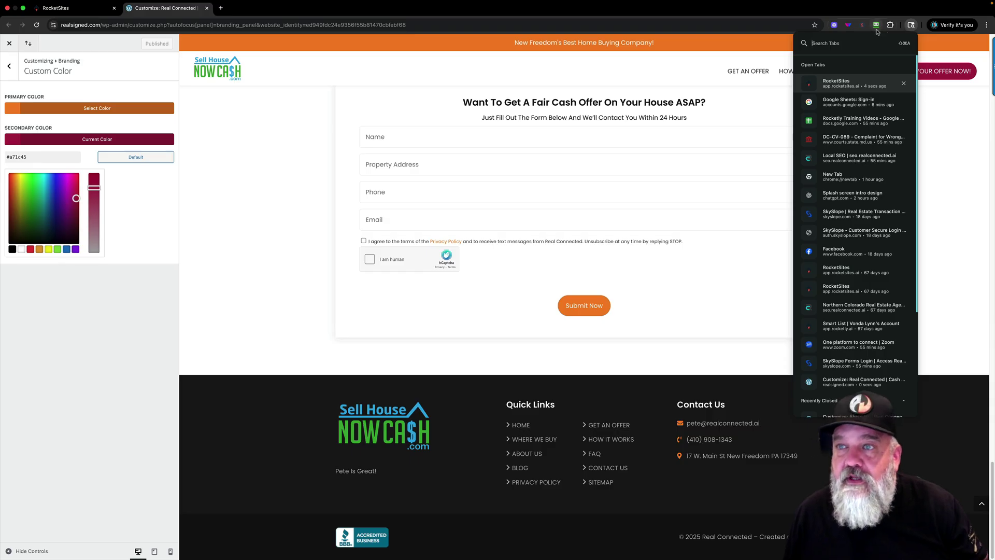
# Enable the Color Picker for Chrome extension in Manage Extensions, then close that tab.
pyautogui.click(890, 25)
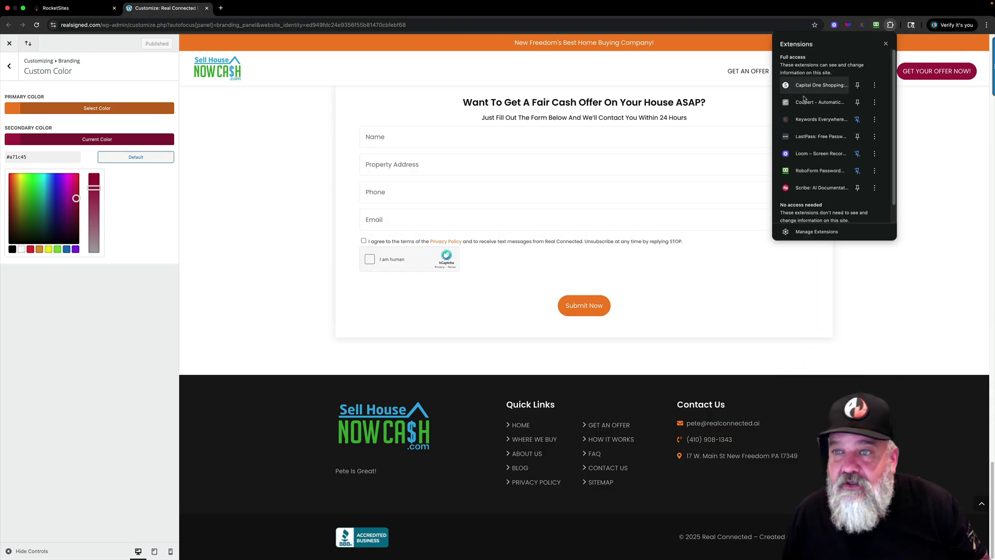
pyautogui.scroll(-1, 818, 125)
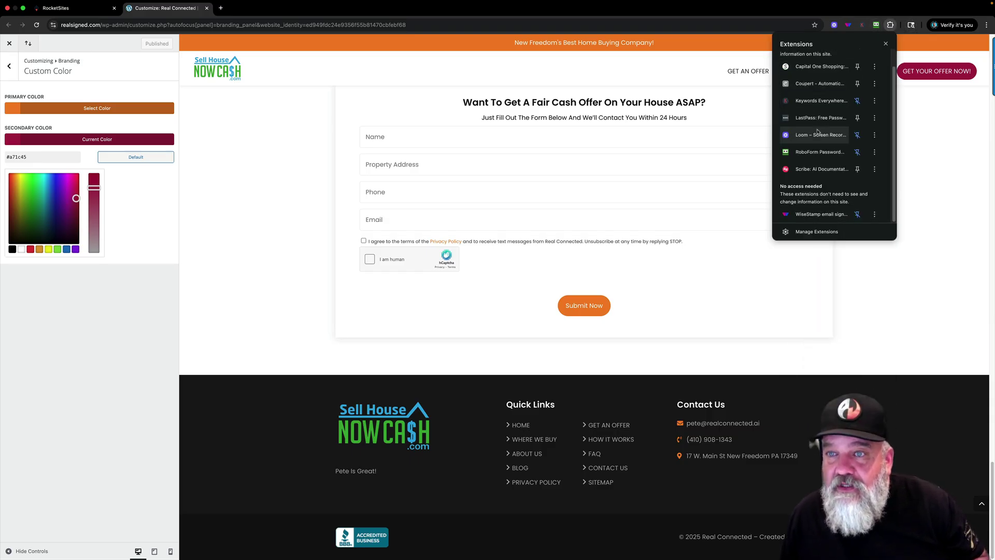
pyautogui.scroll(1, 818, 132)
pyautogui.scroll(-1, 818, 132)
pyautogui.scroll(1, 818, 131)
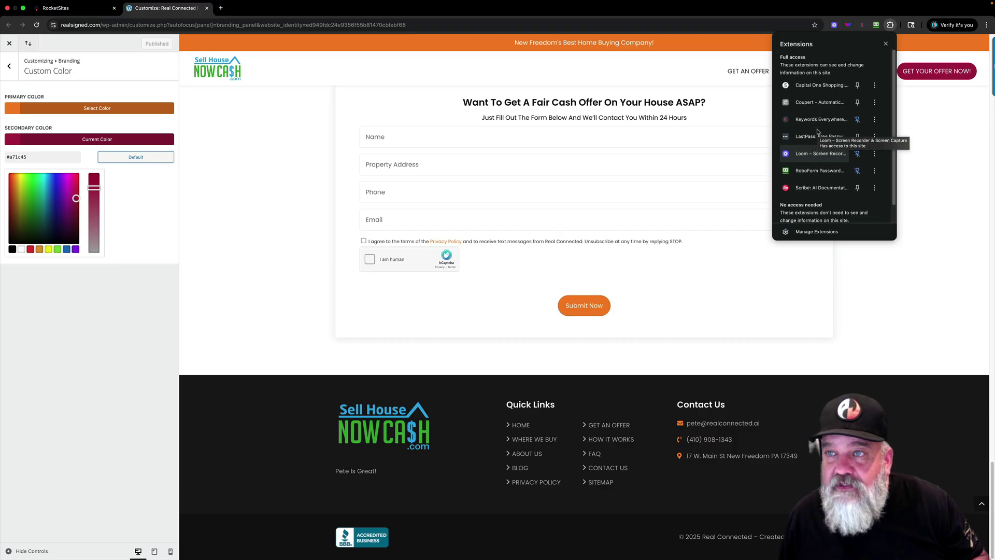
pyautogui.click(891, 26)
pyautogui.click(891, 27)
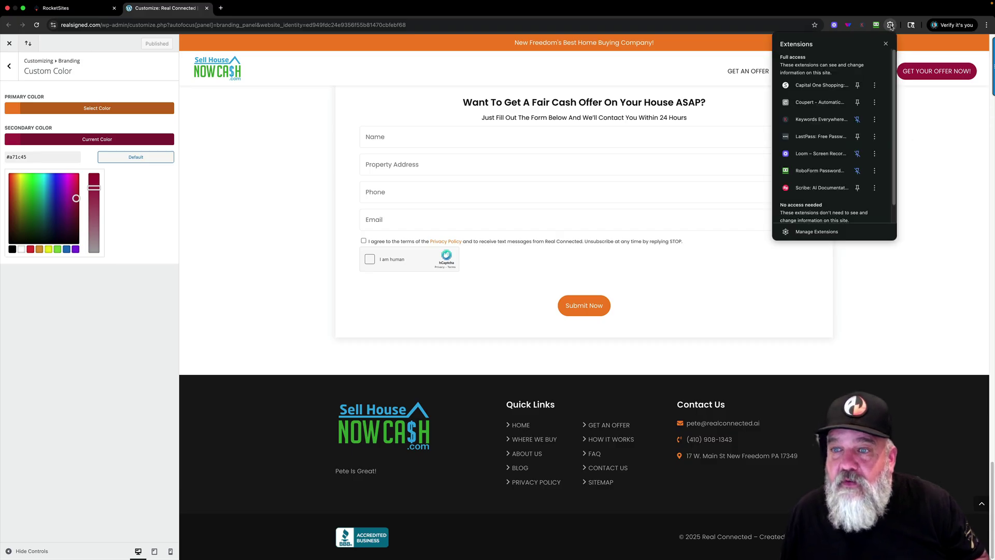
pyautogui.click(817, 231)
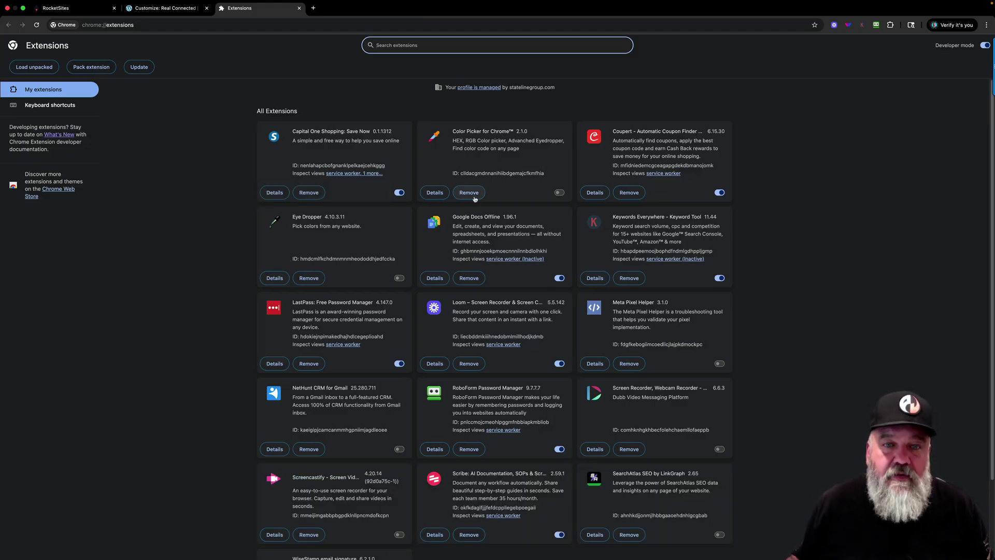
pyautogui.click(559, 192)
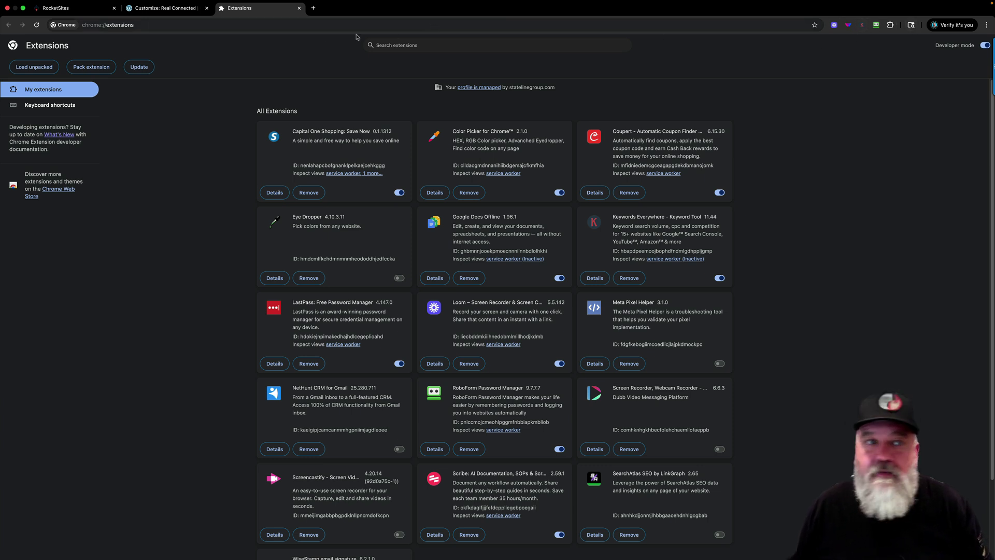
pyautogui.click(300, 8)
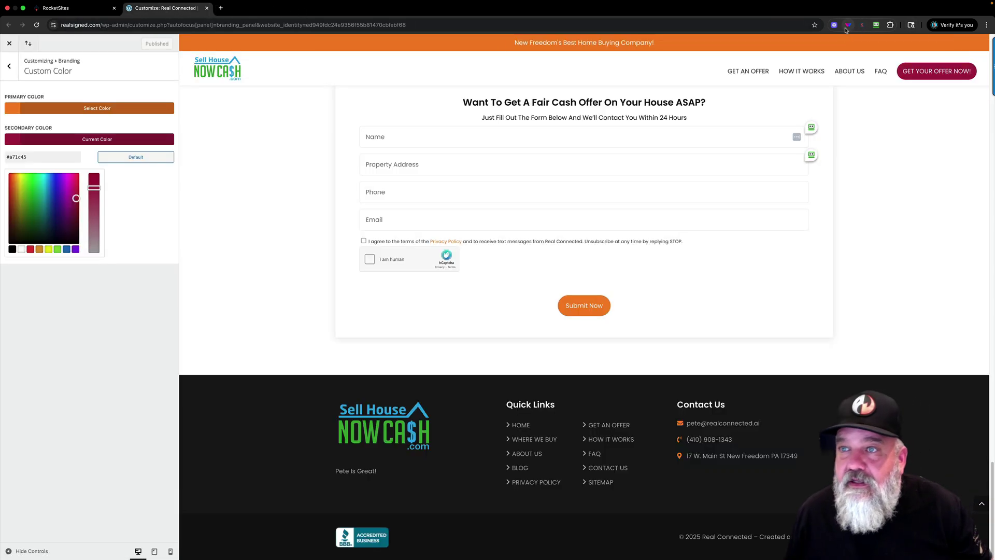
# Pin Color Picker for Chrome to the toolbar and copy its hex value #3B82F6.
pyautogui.click(891, 26)
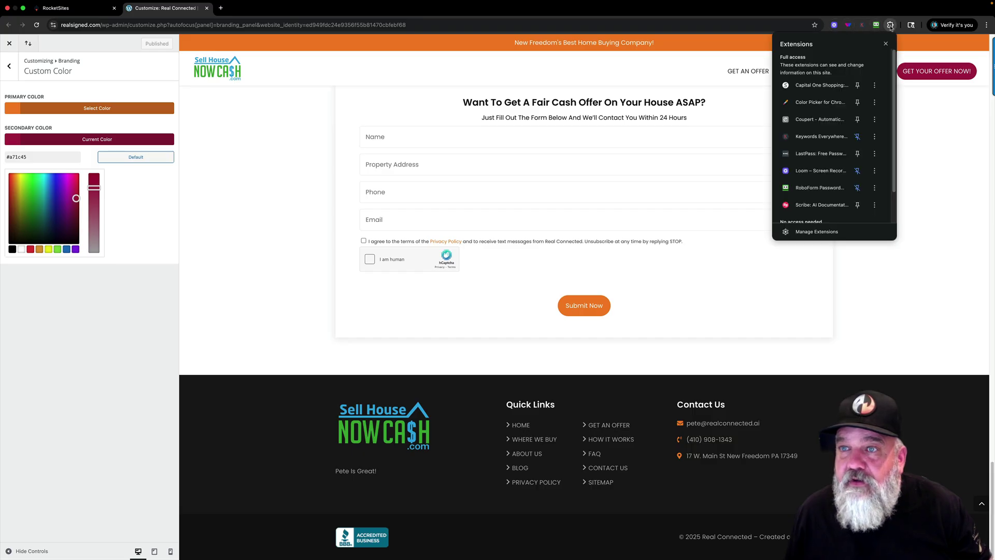
pyautogui.click(858, 102)
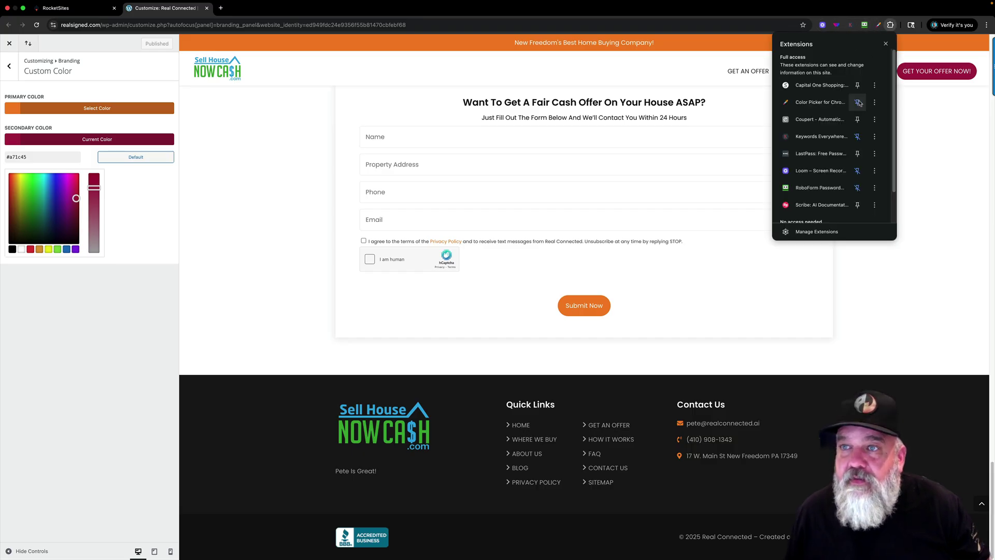
pyautogui.click(877, 25)
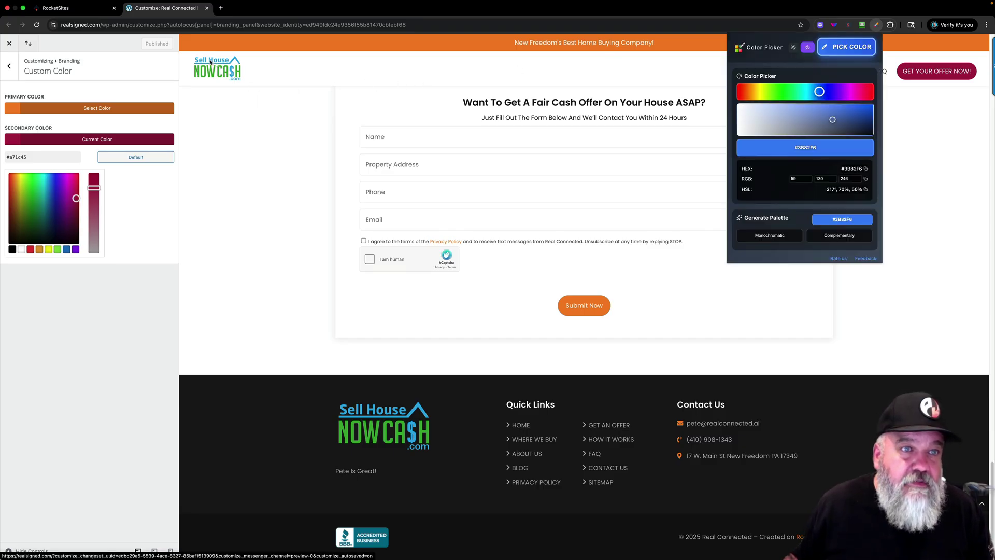
pyautogui.click(211, 62)
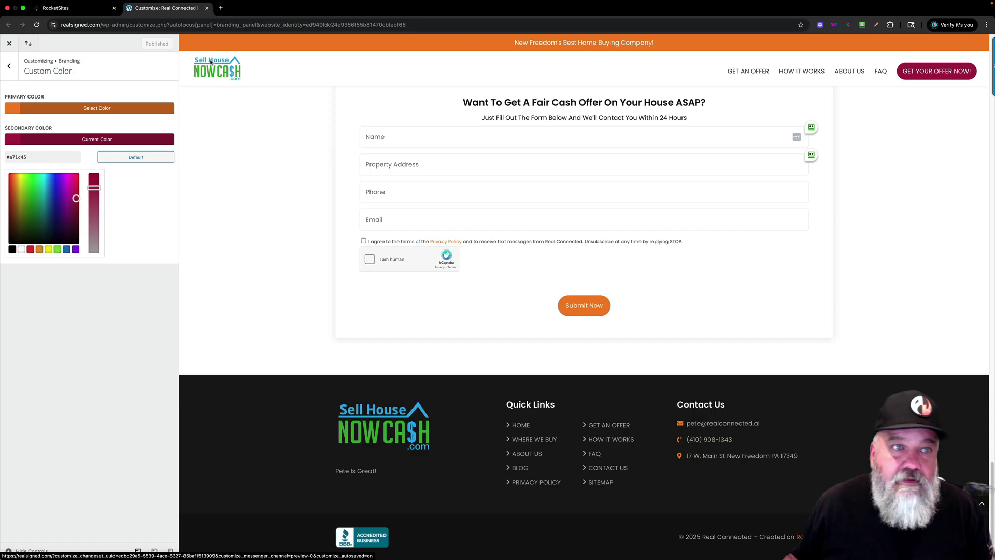
pyautogui.click(875, 25)
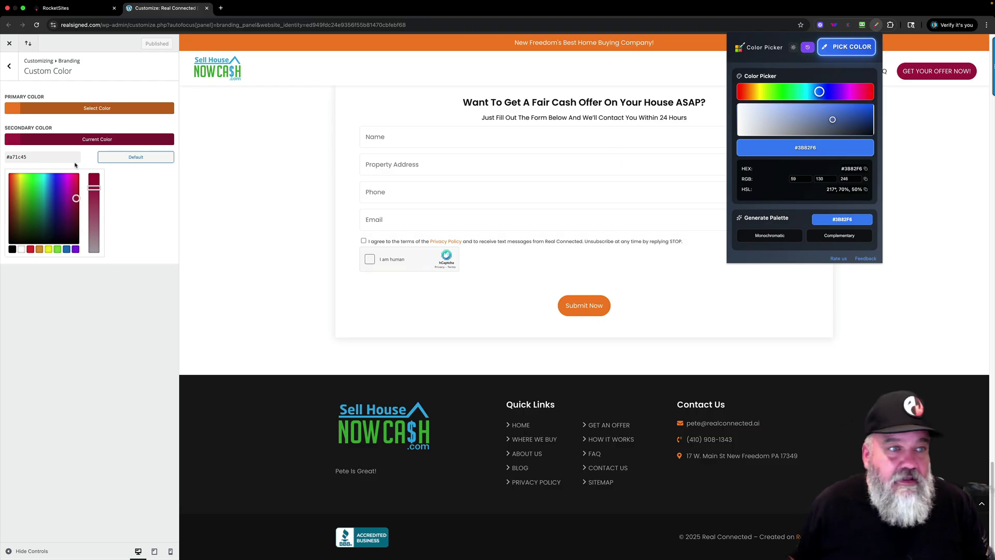
pyautogui.click(135, 112)
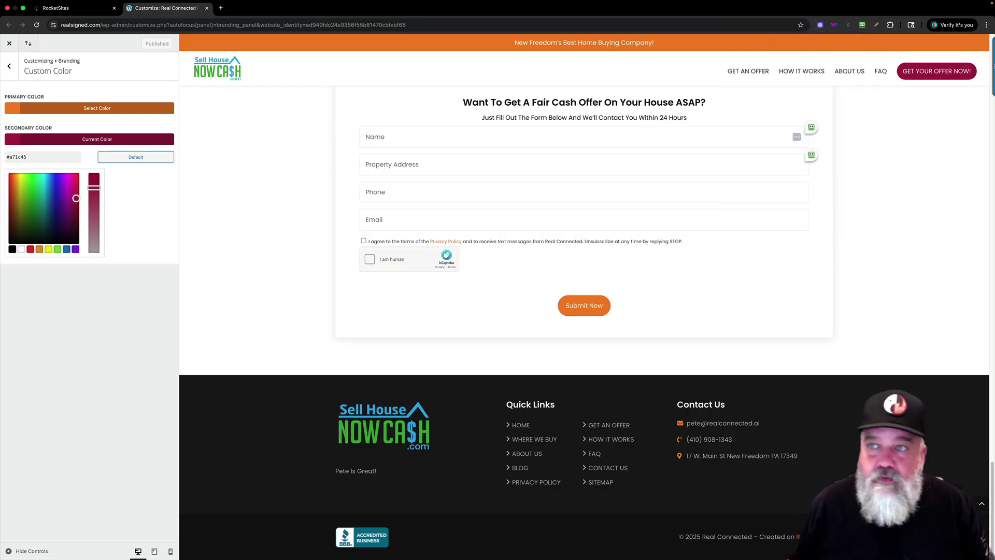
pyautogui.click(876, 26)
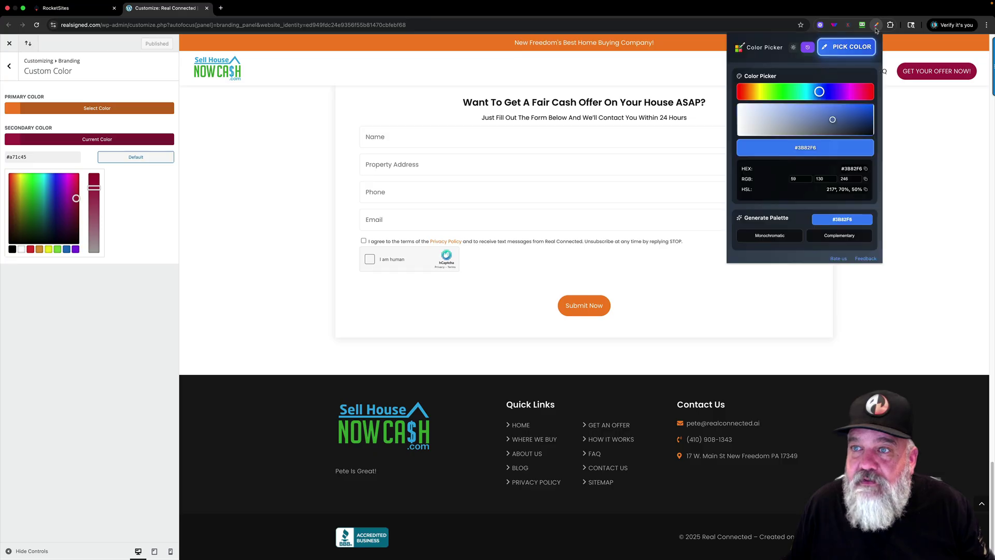
pyautogui.click(865, 169)
pyautogui.click(93, 110)
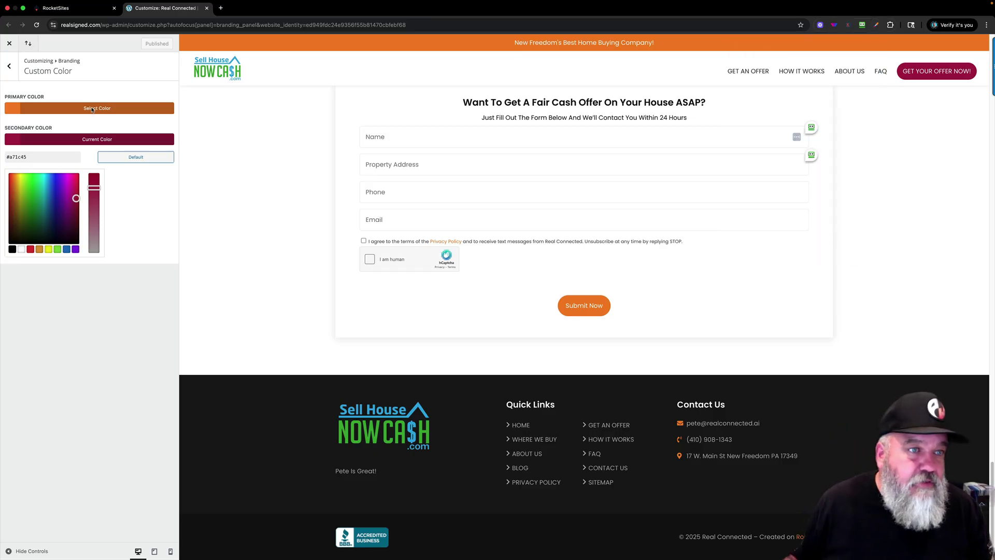
# Paste the copied blue hex into Primary Color, remove the duplicate #, and apply it.
pyautogui.click(93, 110)
pyautogui.moveTo(49, 129); pyautogui.dragTo(1, 127)
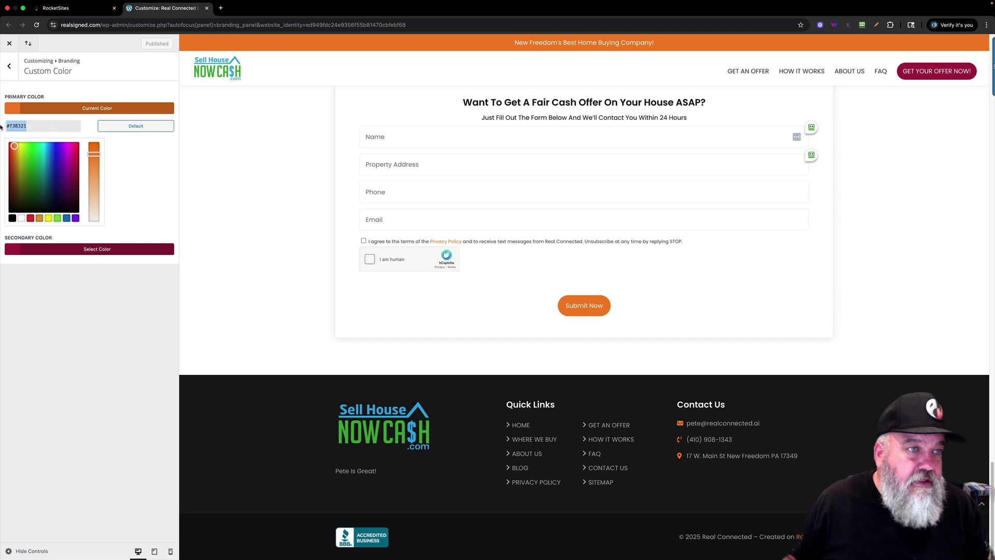
pyautogui.click(34, 111)
pyautogui.doubleClick(33, 126)
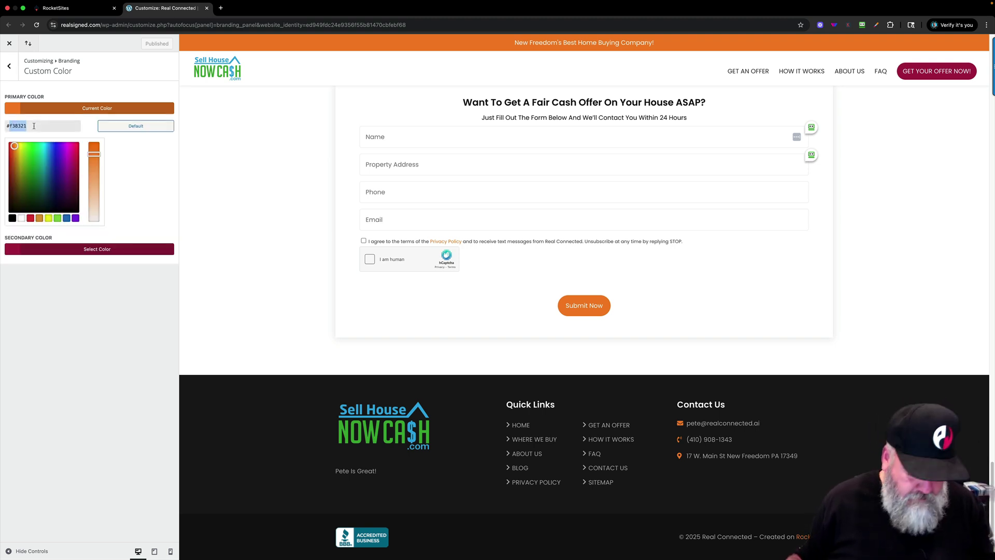
pyautogui.press('super+v')
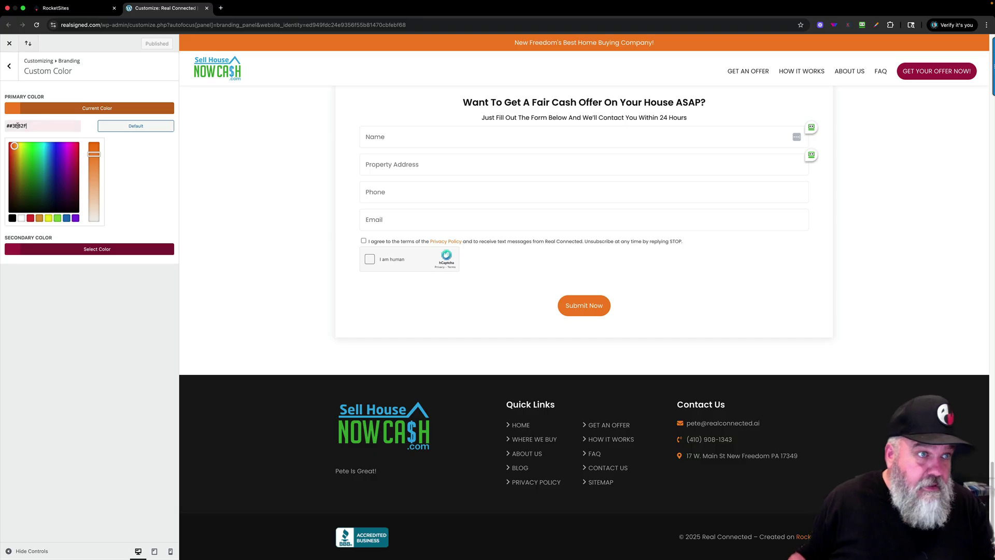
pyautogui.click(15, 127)
pyautogui.press('BackSpace')
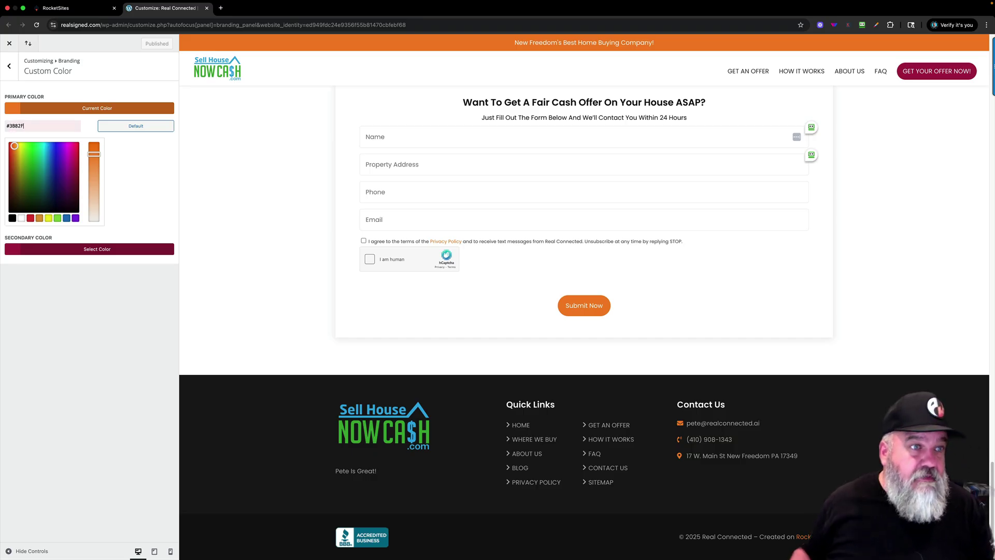
pyautogui.click(125, 161)
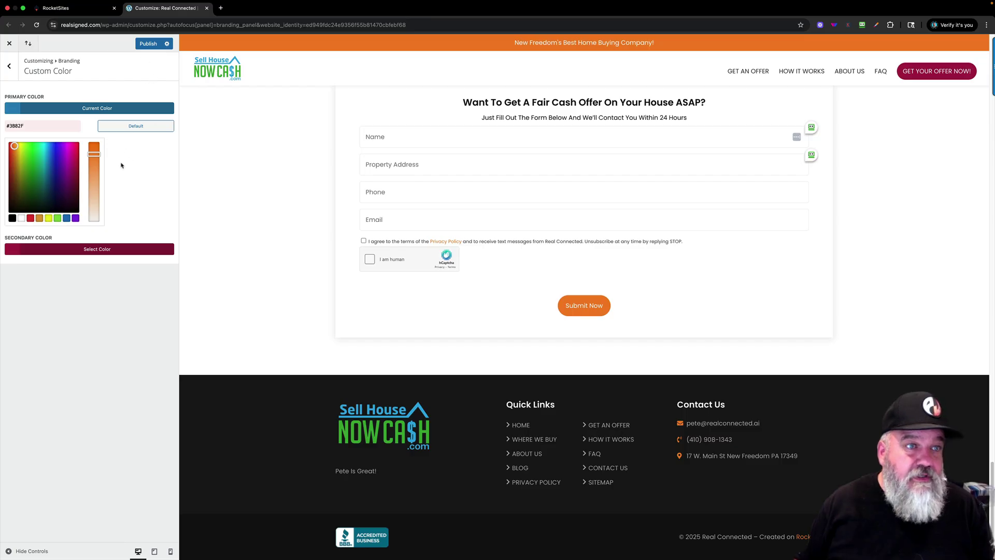
# Sample the site logo's colour with the Color Picker extension.
pyautogui.click(108, 250)
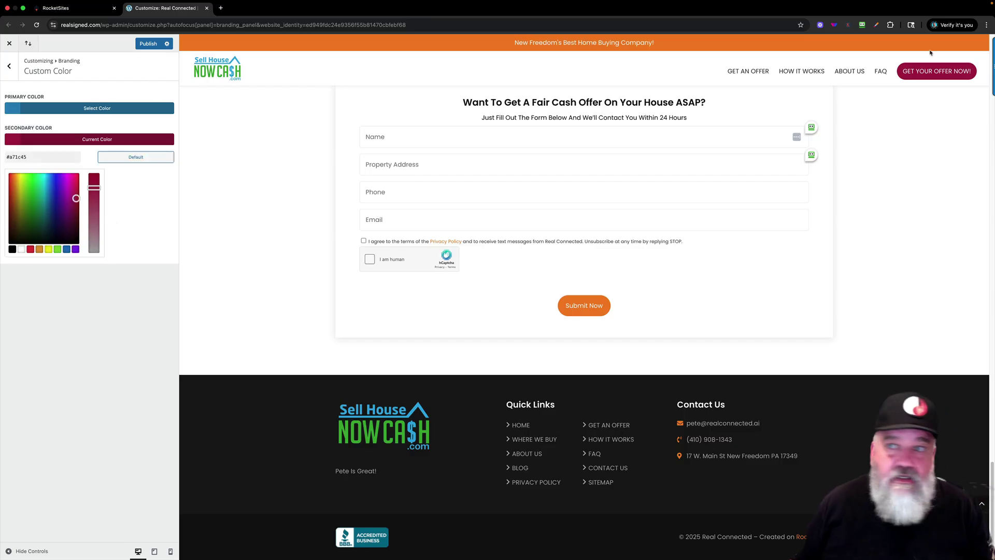
pyautogui.click(876, 27)
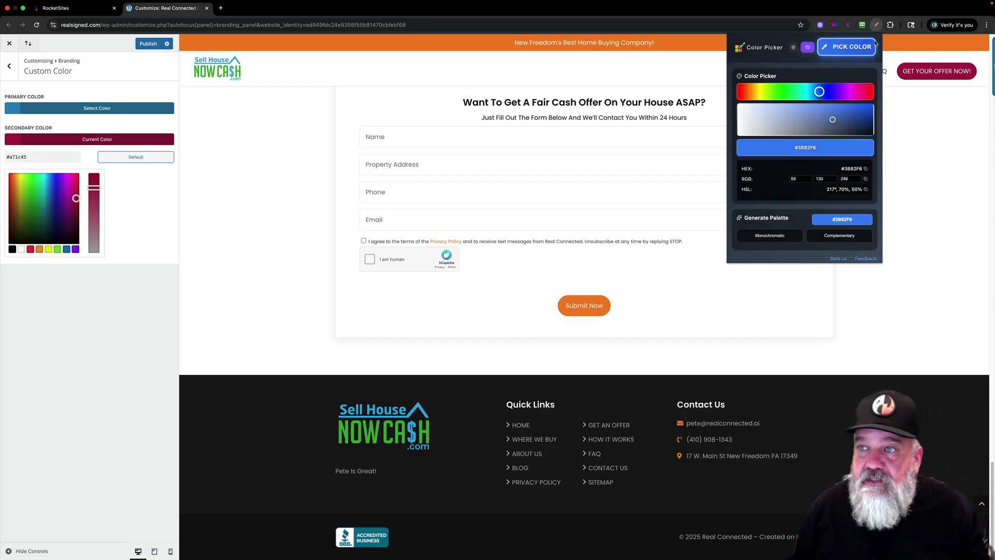
pyautogui.click(907, 68)
pyautogui.click(876, 26)
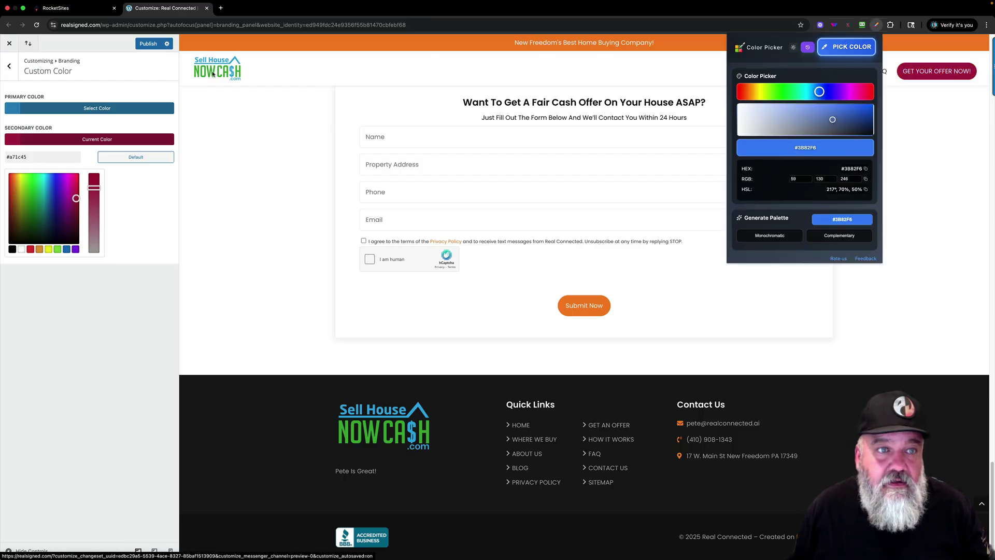
pyautogui.click(876, 25)
pyautogui.click(874, 34)
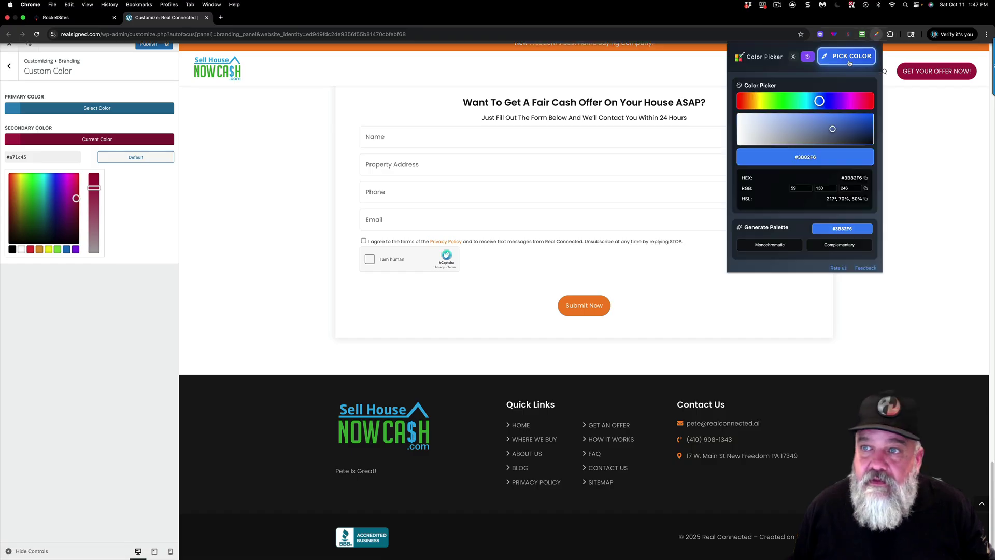
pyautogui.click(204, 35)
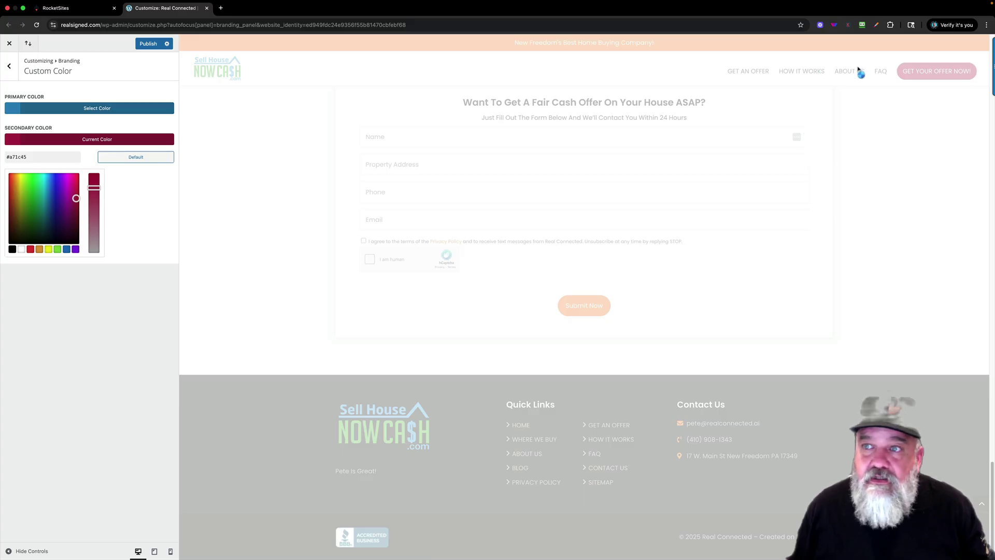
pyautogui.click(877, 26)
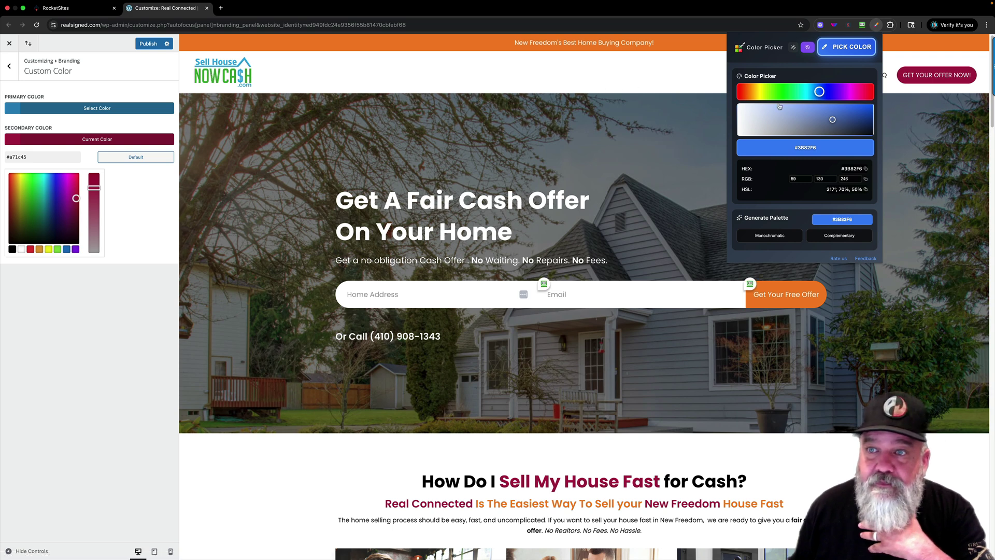
pyautogui.click(838, 49)
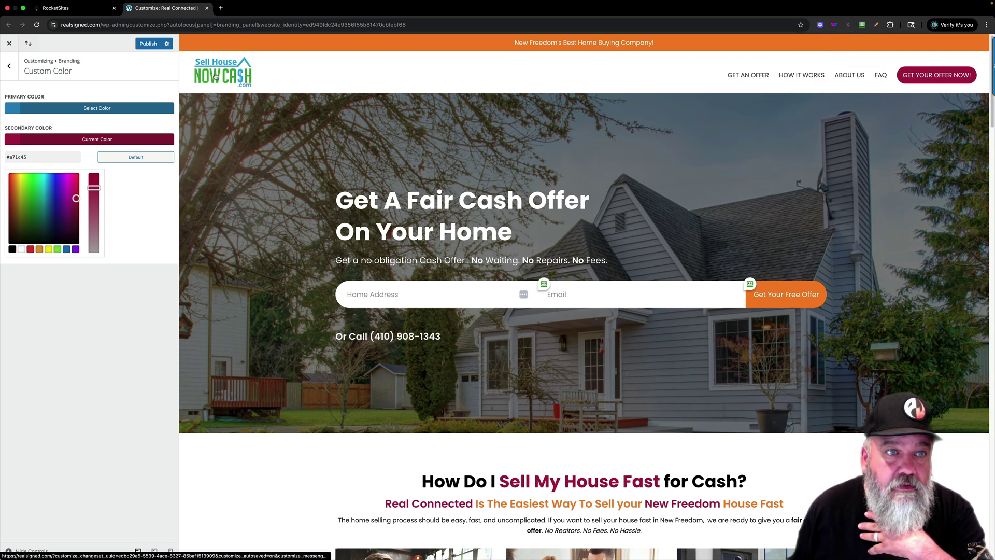
pyautogui.click(216, 76)
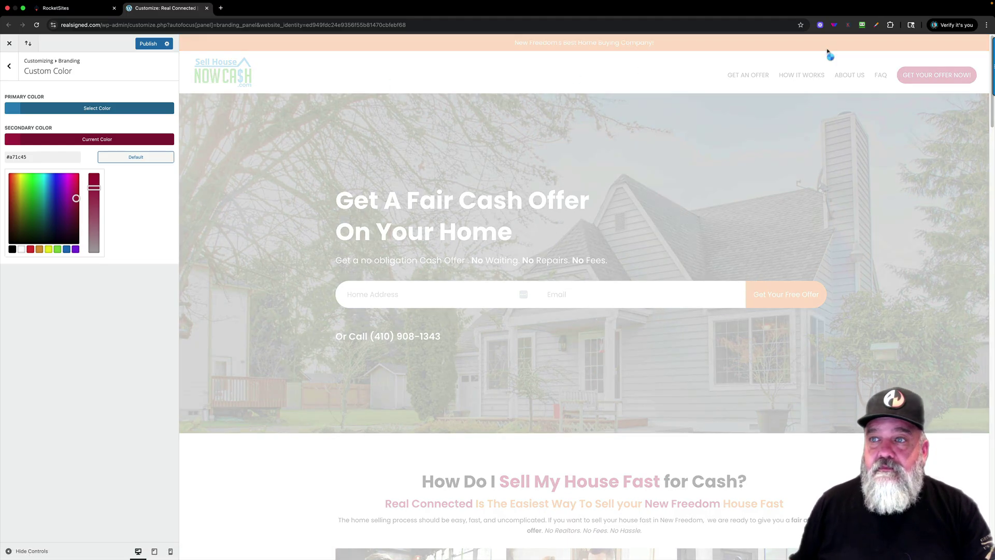
# Shift the picked hue to green and copy the hex value #3bd926.
pyautogui.click(877, 25)
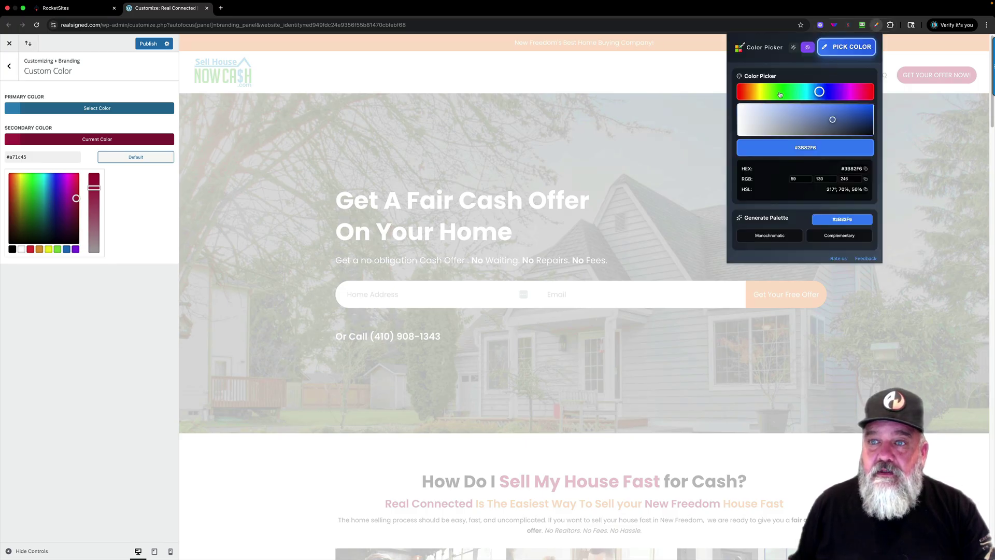
pyautogui.click(780, 93)
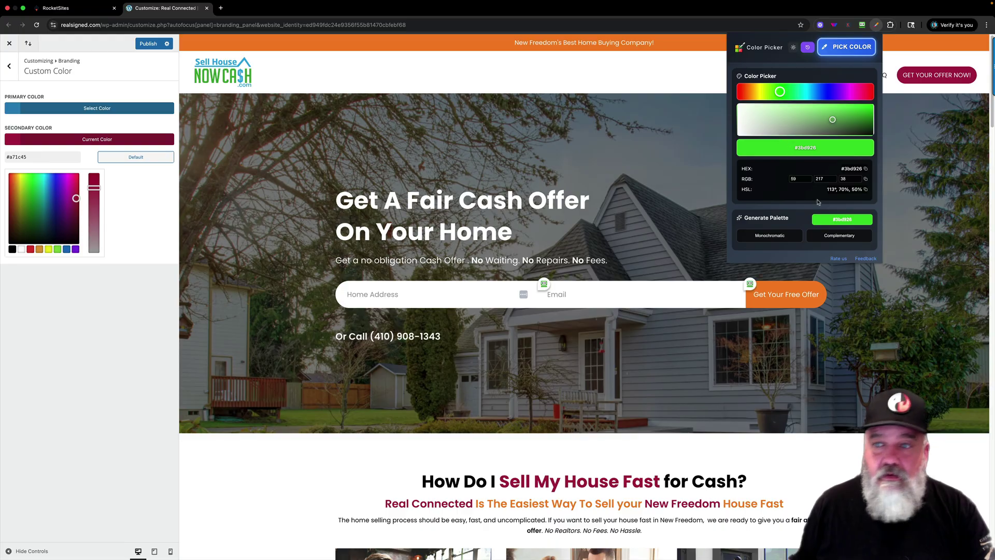
pyautogui.click(848, 220)
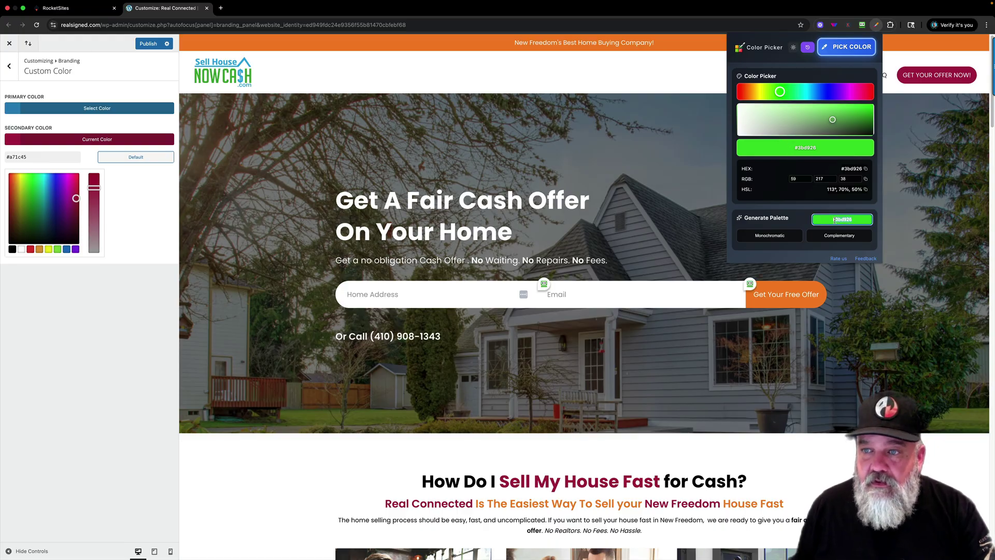
pyautogui.rightClick(859, 219)
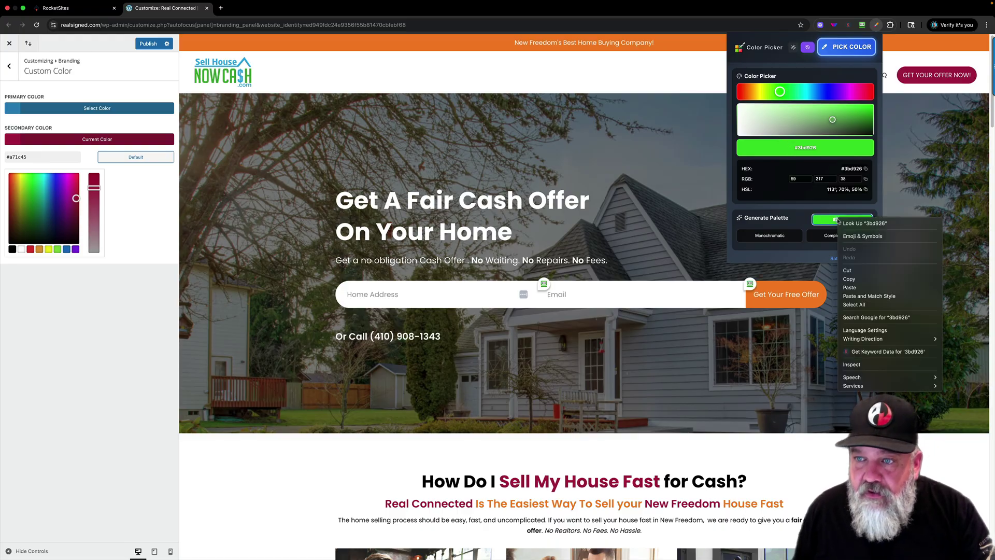
pyautogui.click(850, 279)
# Paste #3bd926 into Secondary Color's hex field and publish.
pyautogui.click(122, 149)
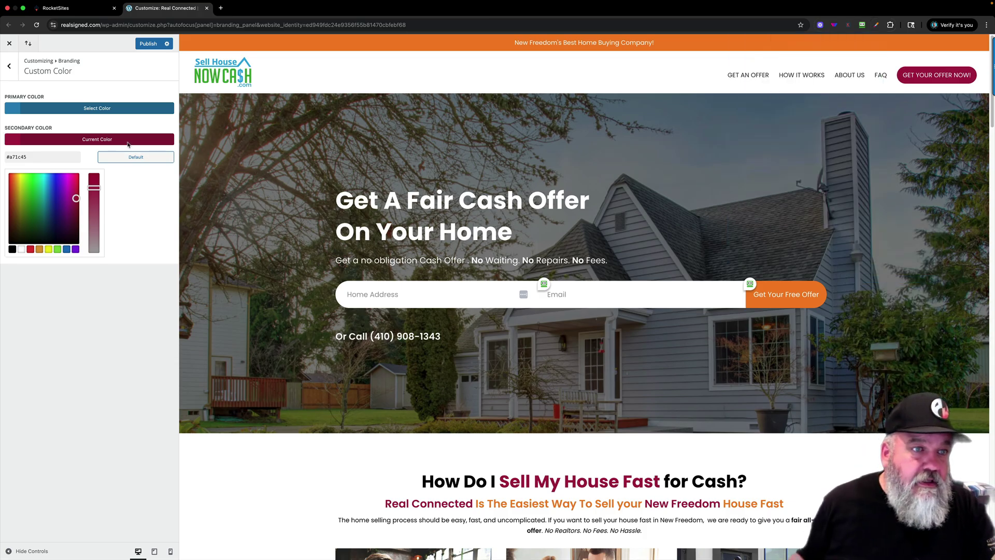
pyautogui.click(128, 142)
pyautogui.click(70, 138)
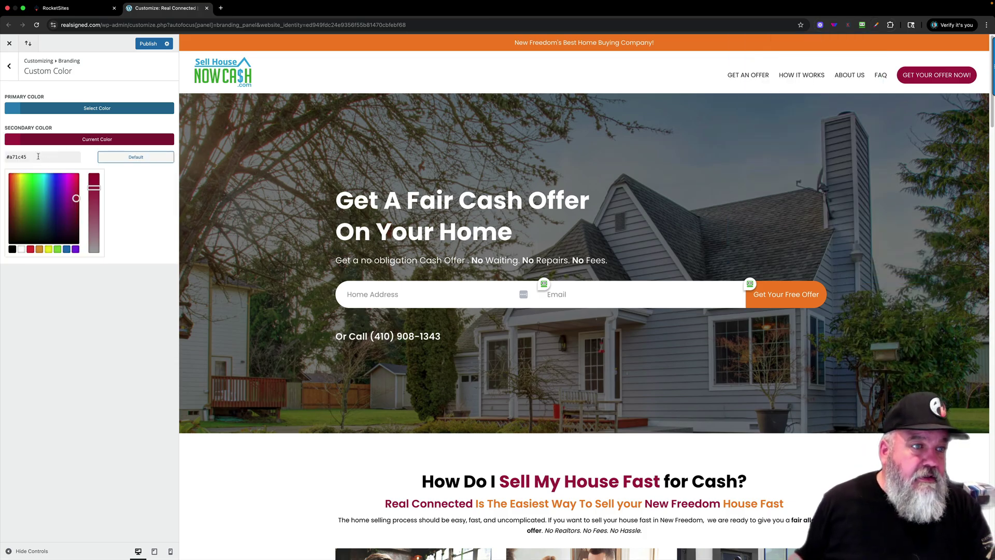
pyautogui.click(38, 156)
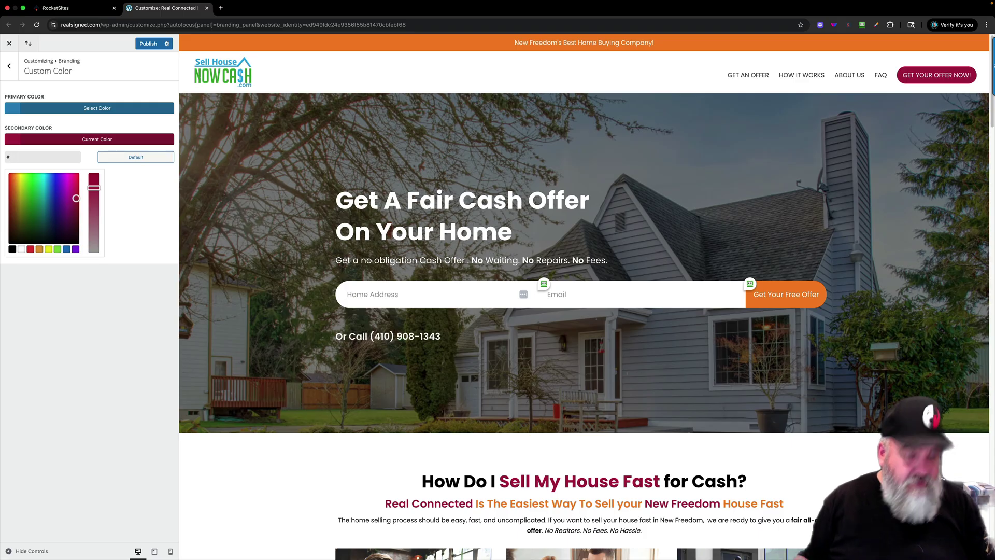
pyautogui.press('super+v')
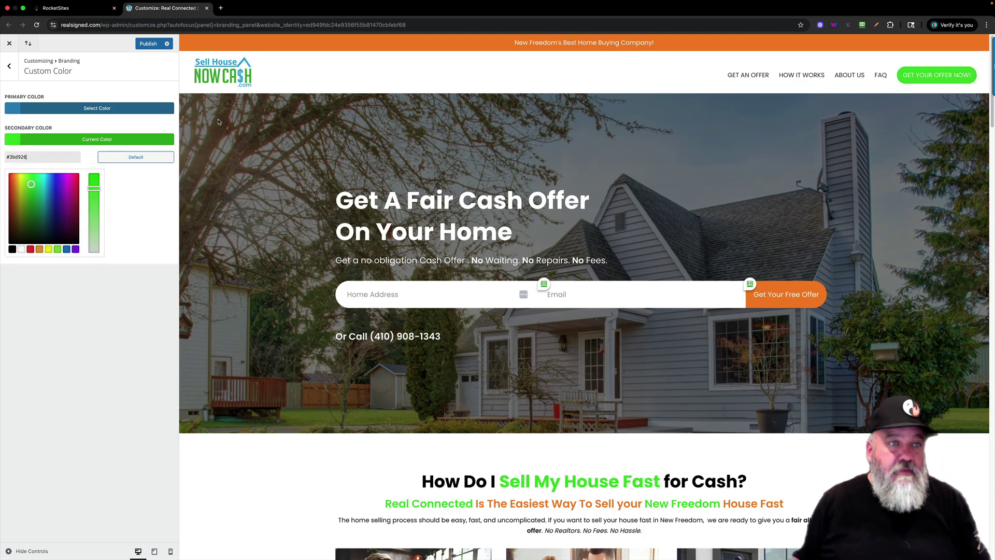
pyautogui.click(142, 45)
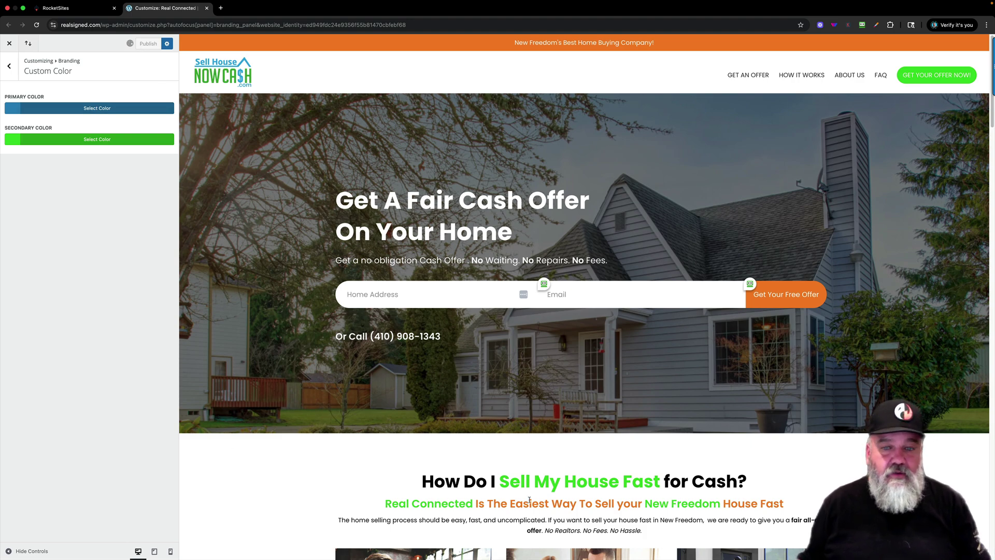
# Set Primary Color to the blue swatch #1e73be and publish it.
pyautogui.scroll(-3, 523, 475)
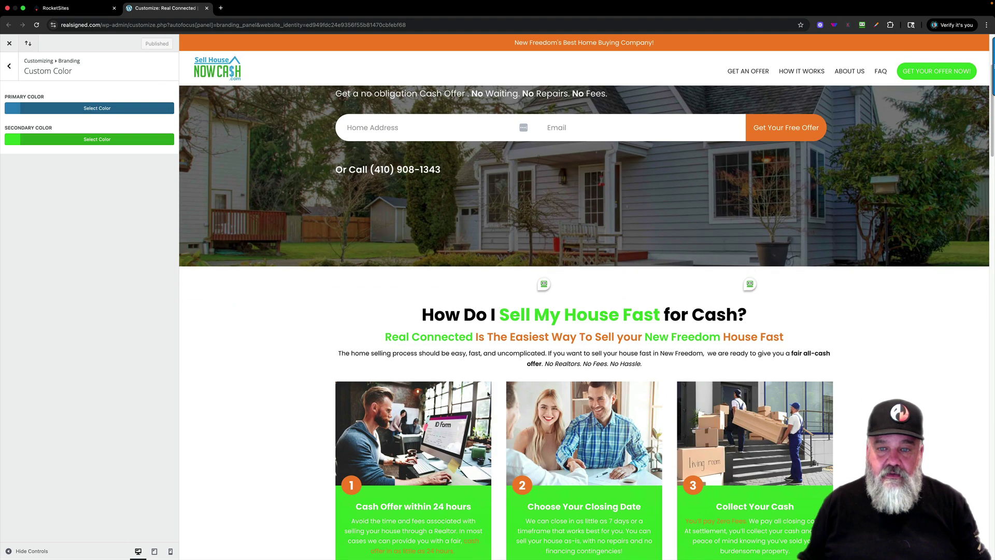
pyautogui.scroll(-3, 417, 439)
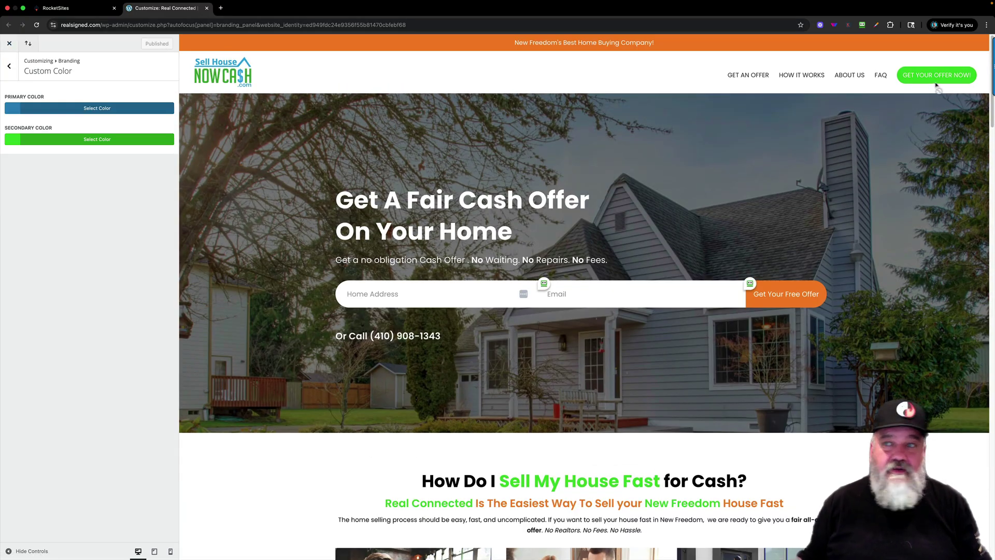
pyautogui.click(118, 110)
pyautogui.click(34, 126)
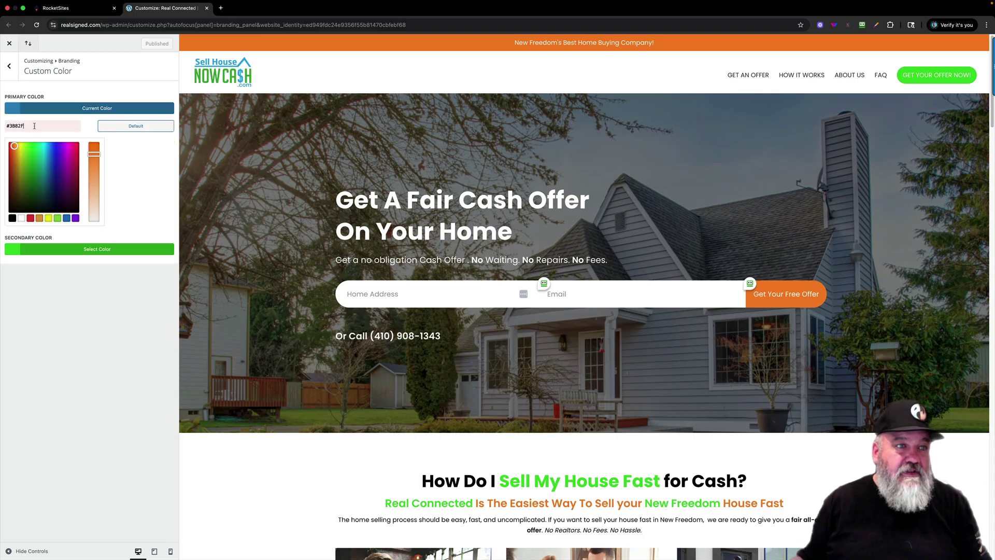
pyautogui.click(58, 110)
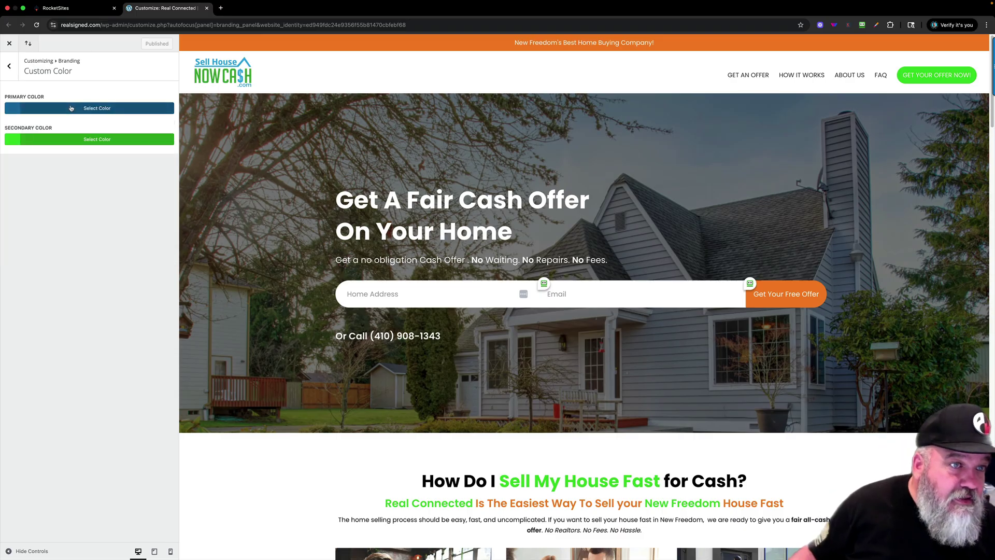
pyautogui.click(58, 110)
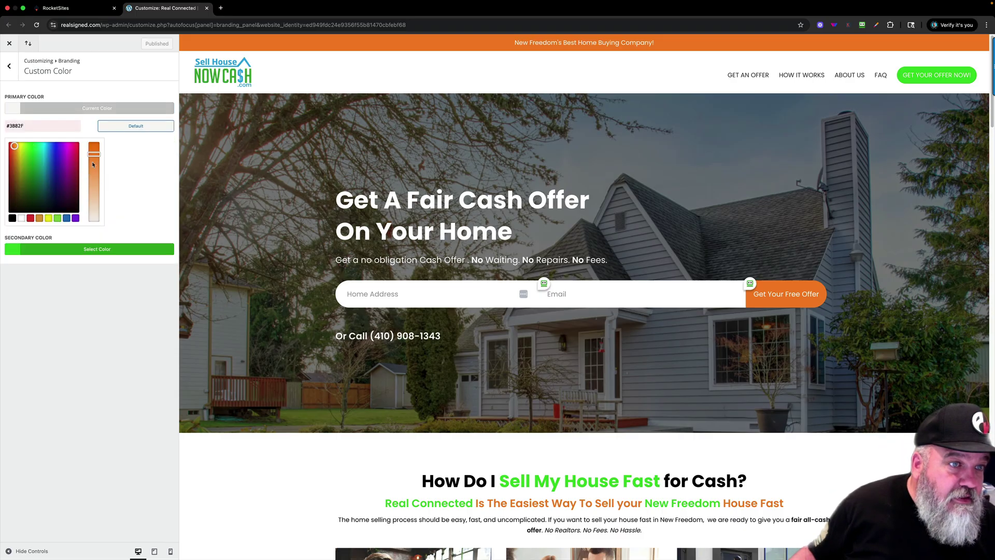
pyautogui.click(67, 218)
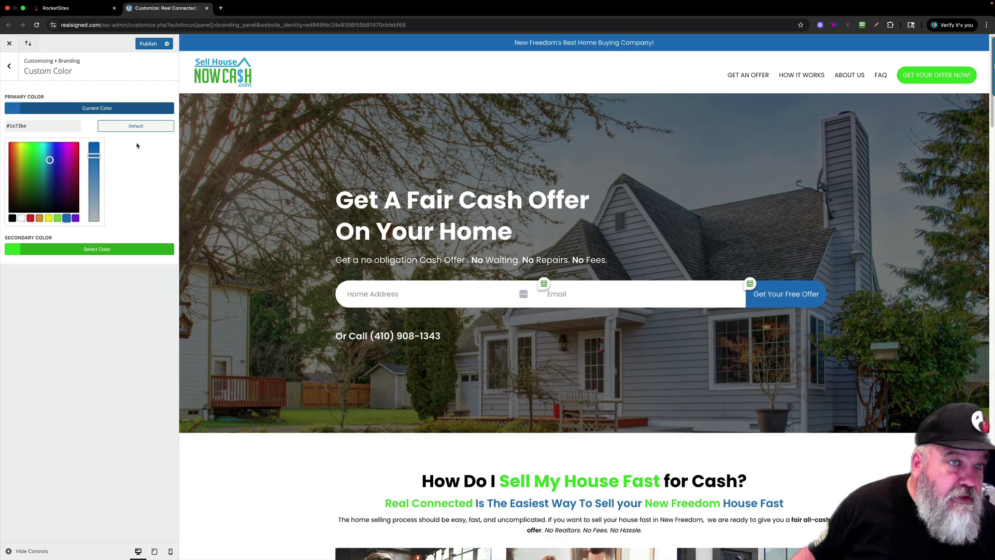
pyautogui.click(148, 44)
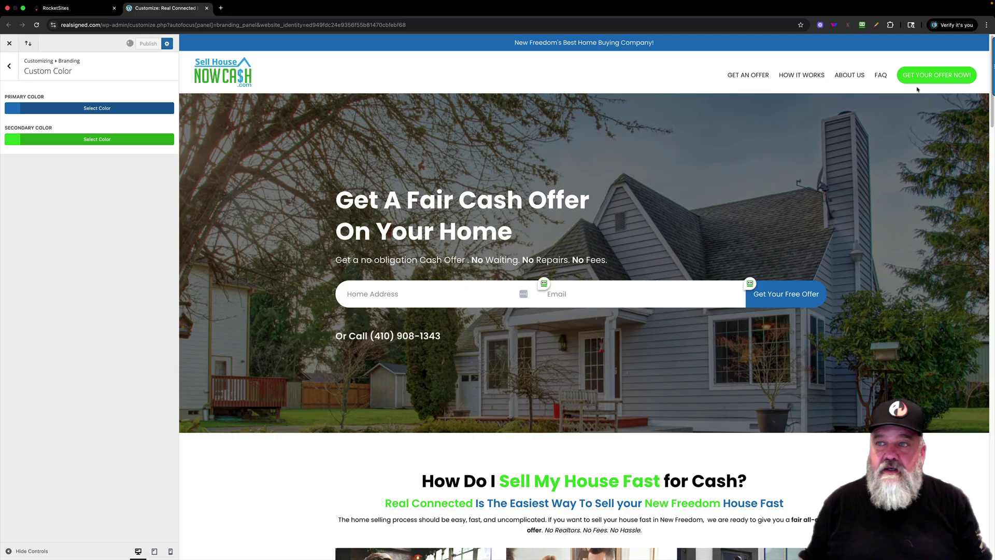
pyautogui.scroll(-5, 575, 424)
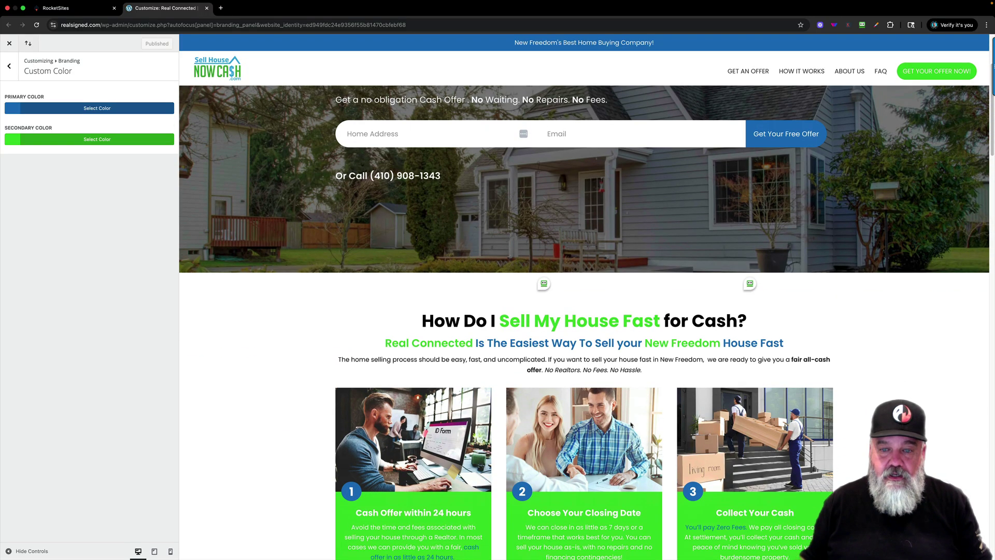
pyautogui.scroll(2, 575, 424)
pyautogui.scroll(2, 575, 424)
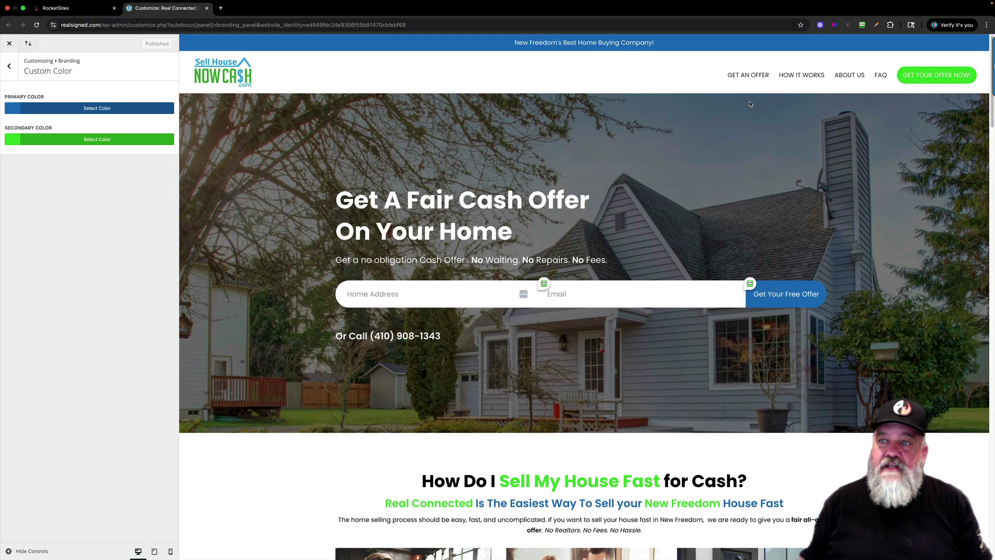
# Set the Typography site font to Montserrat, publish, and close the Customizer.
pyautogui.click(17, 69)
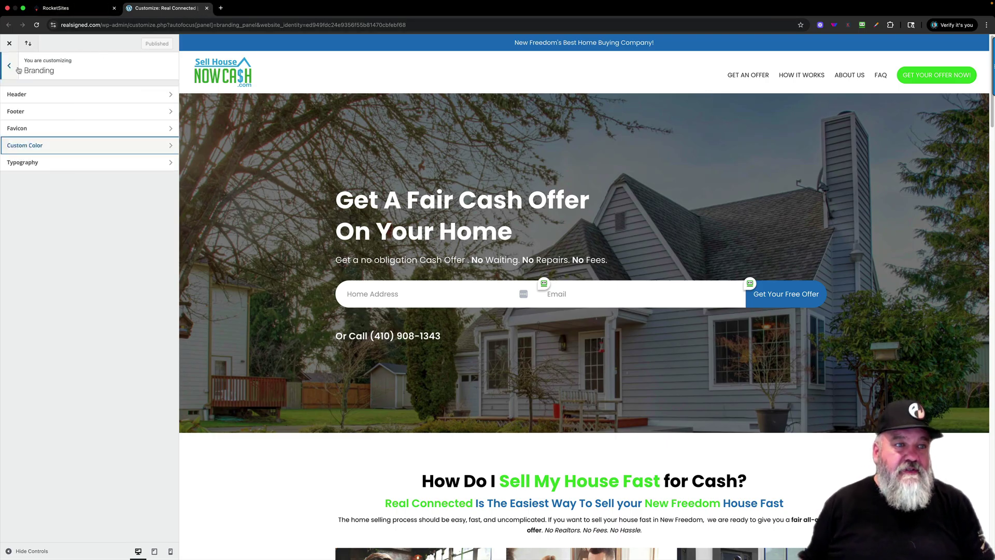
pyautogui.click(116, 167)
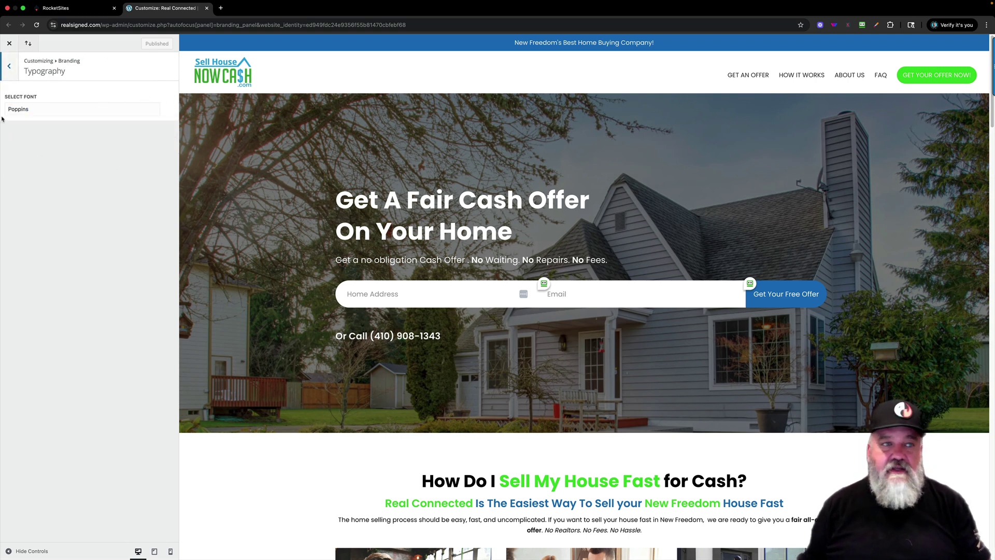
pyautogui.click(66, 112)
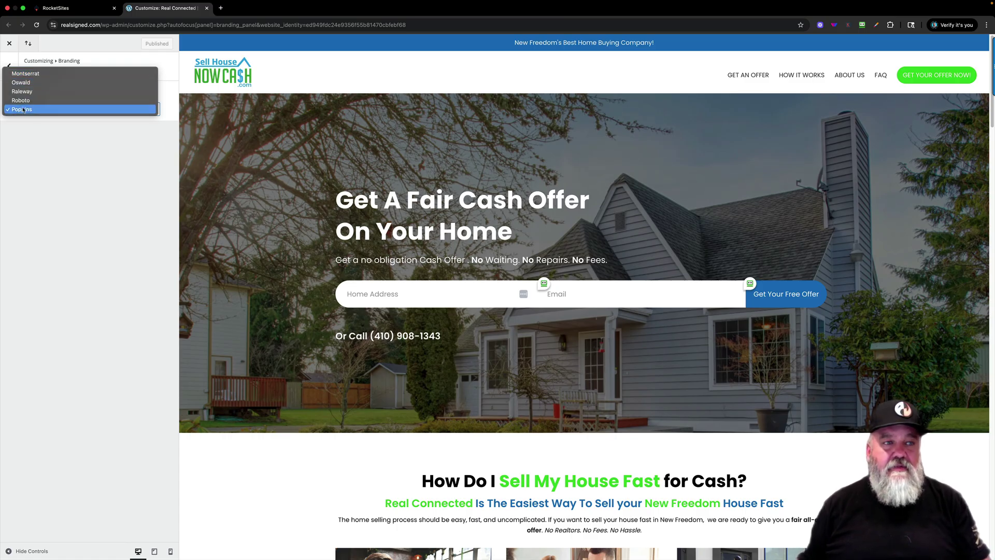
pyautogui.click(21, 91)
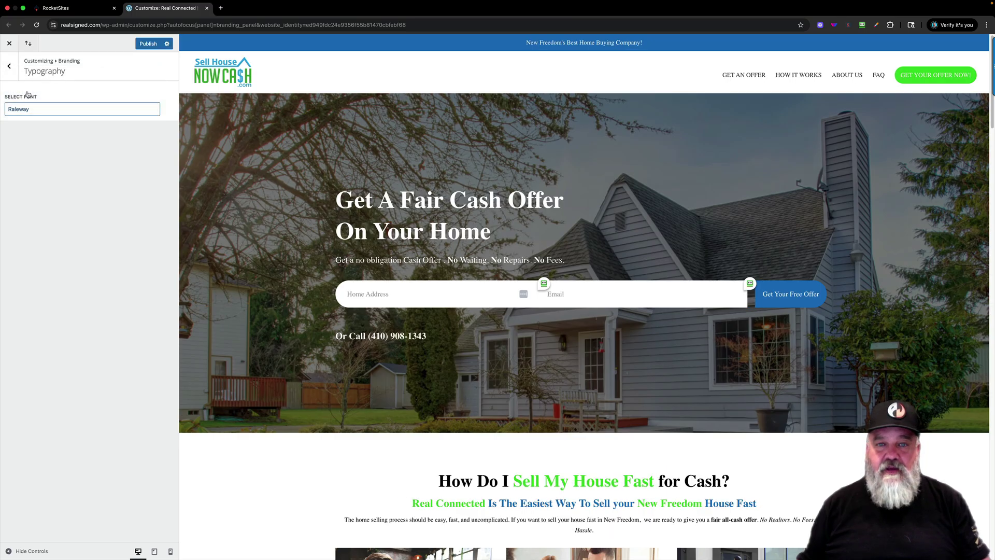
pyautogui.click(91, 109)
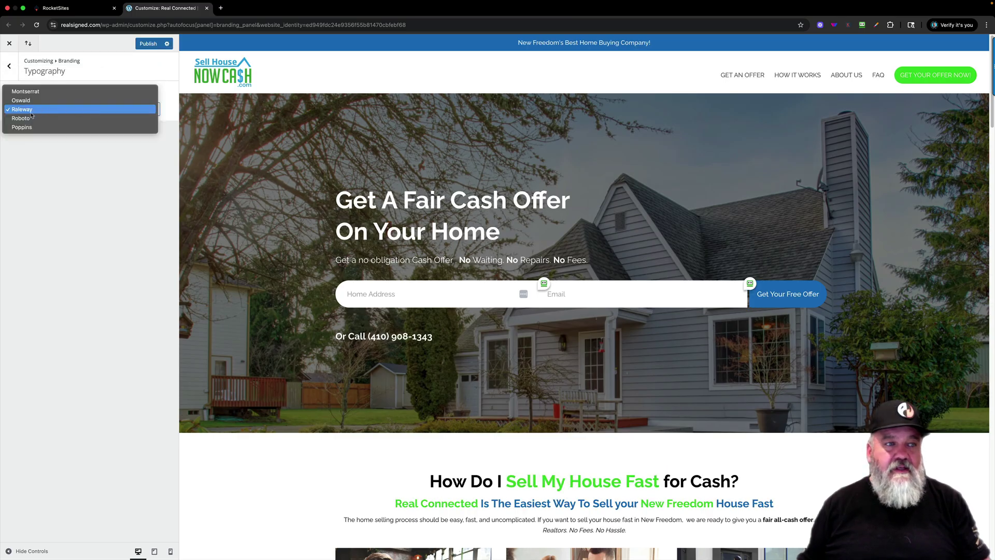
pyautogui.click(27, 119)
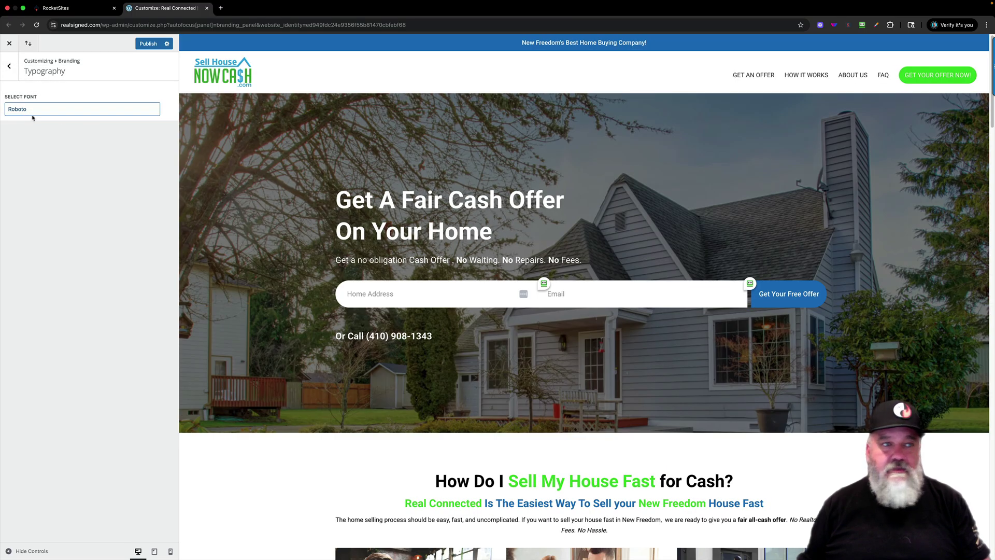
pyautogui.click(42, 110)
pyautogui.click(47, 86)
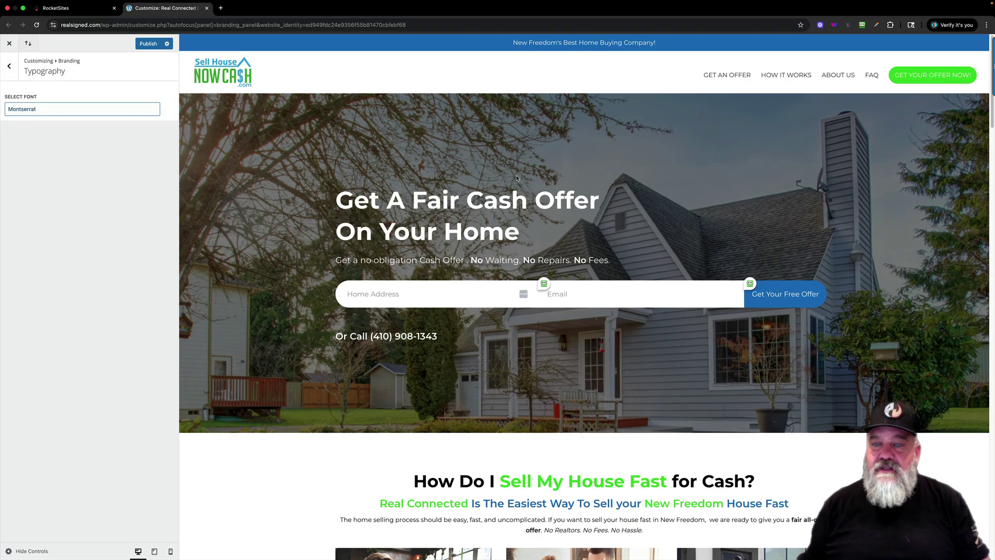
pyautogui.click(148, 43)
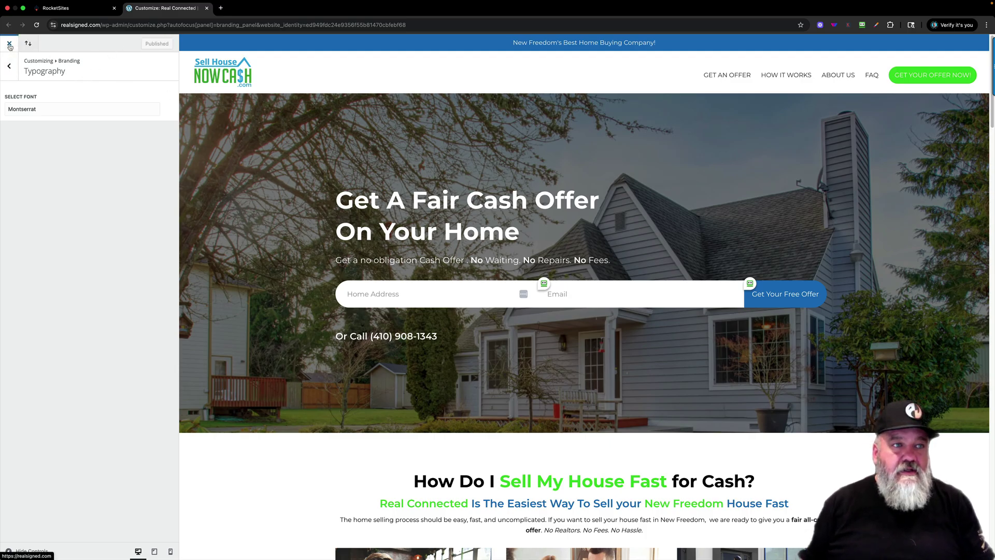
pyautogui.click(206, 8)
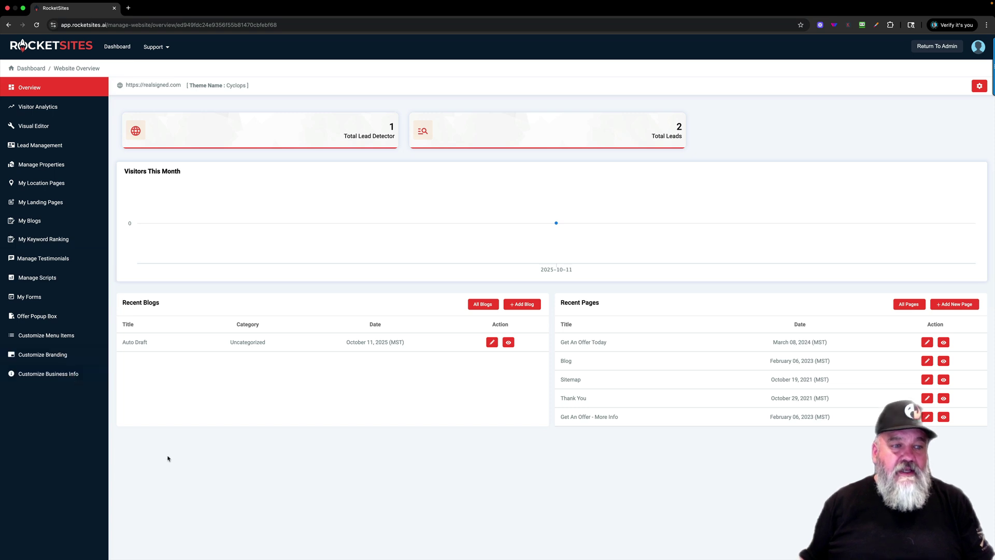
# Open Customize Business Info from the RocketSites sidebar.
pyautogui.click(56, 378)
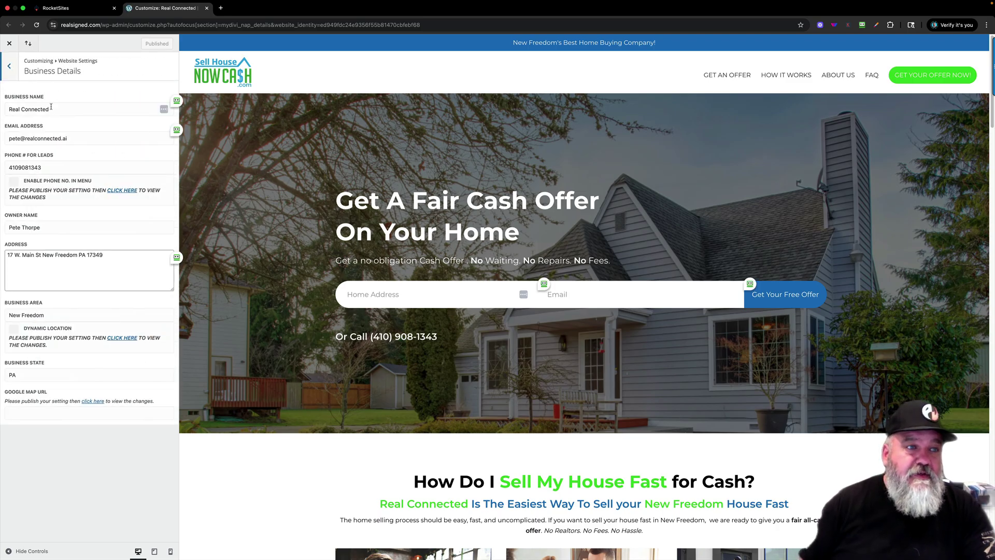
# Rename the business to 'Sell House Cash'.
pyautogui.click(6, 107)
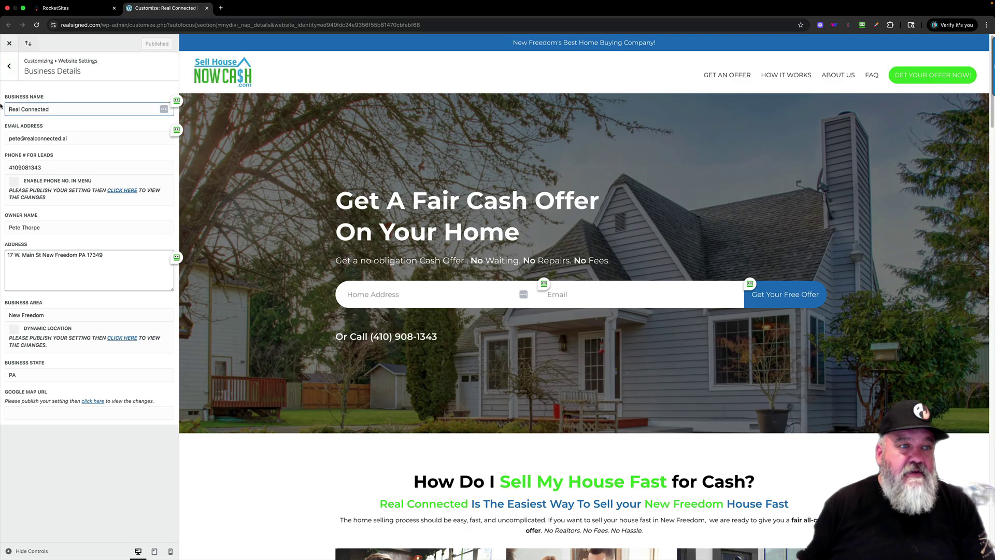
pyautogui.moveTo(57, 109); pyautogui.dragTo(1, 108)
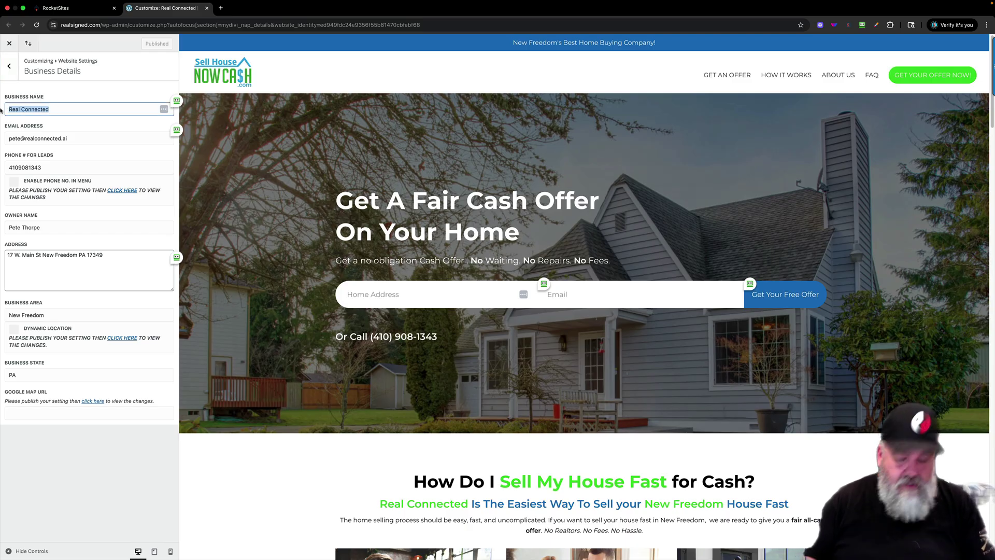
pyautogui.write('SEll House')
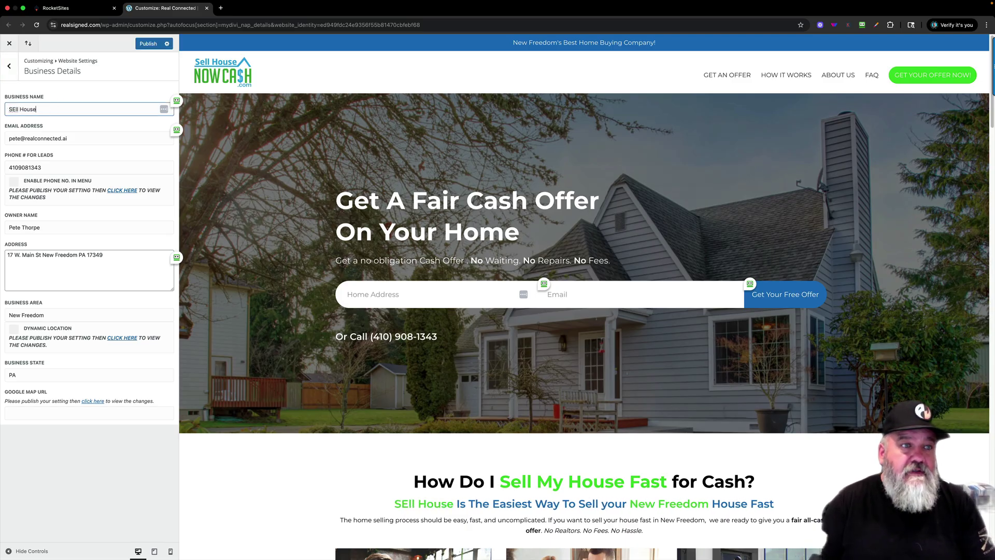
pyautogui.press('BackSpace')
pyautogui.press('BackSpace')
pyautogui.press('BackSpace')
pyautogui.press('BackSpace')
pyautogui.press('BackSpace')
pyautogui.press('BackSpace')
pyautogui.press('BackSpace')
pyautogui.press('BackSpace')
pyautogui.press('BackSpace')
pyautogui.write('ell ')
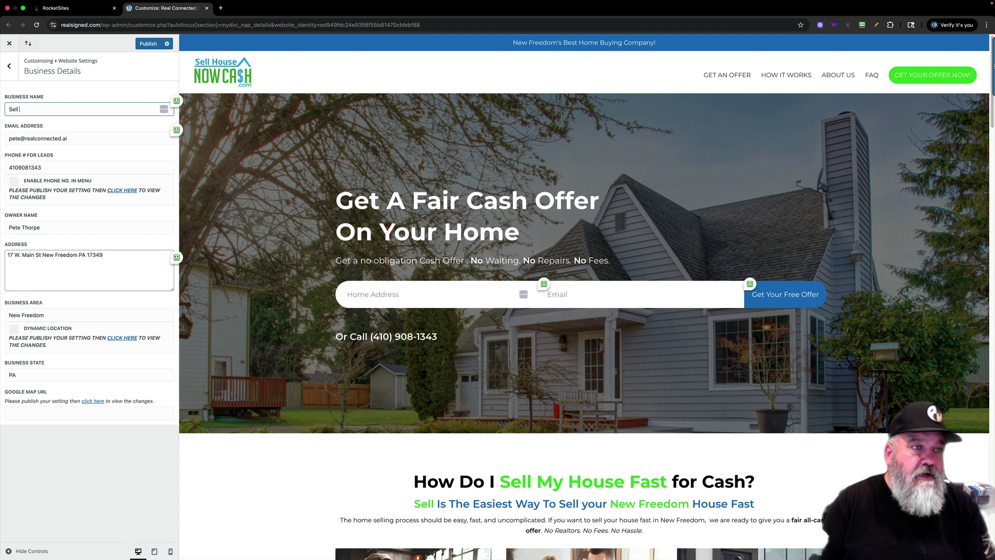
pyautogui.write('House Cash')
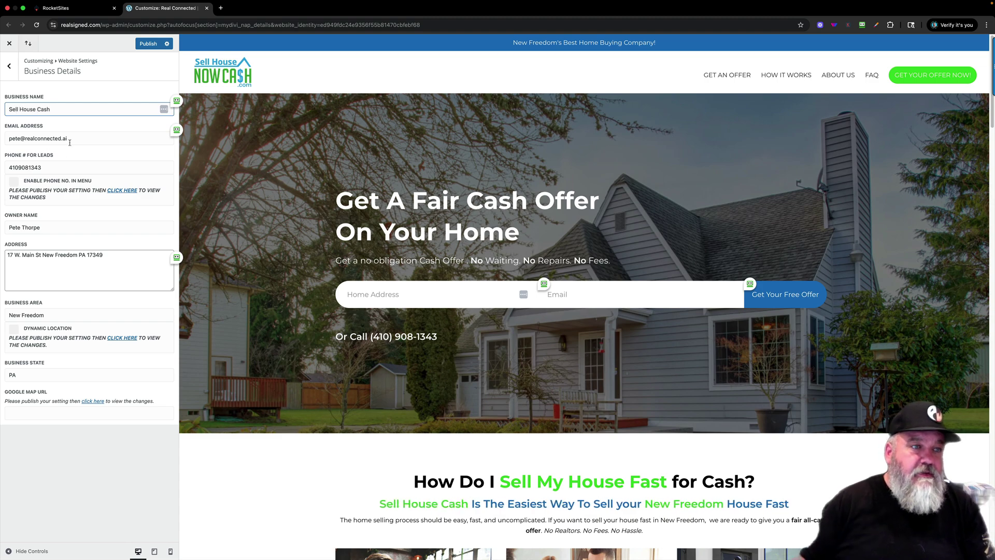
# Turn on Enable Phone No. in Menu.
pyautogui.click(52, 172)
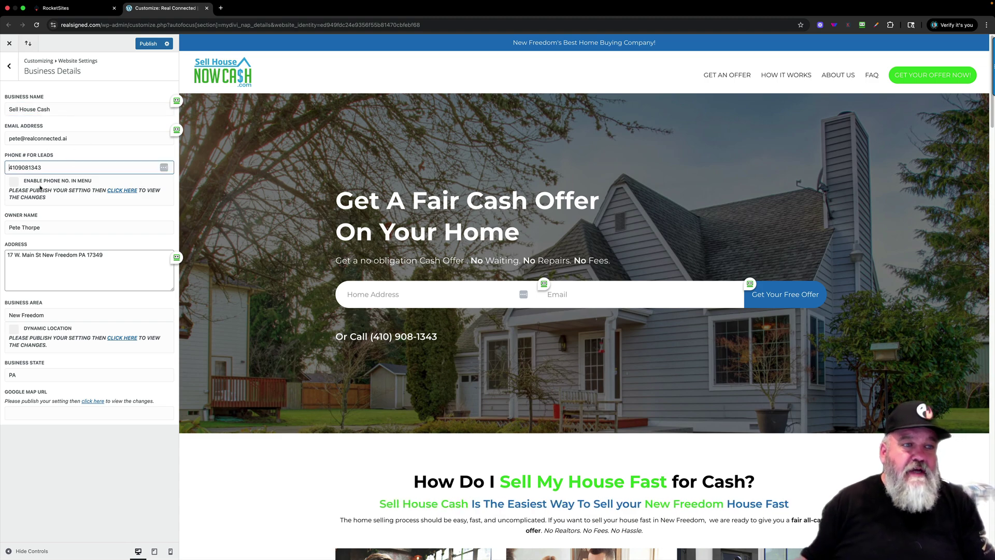
pyautogui.click(14, 183)
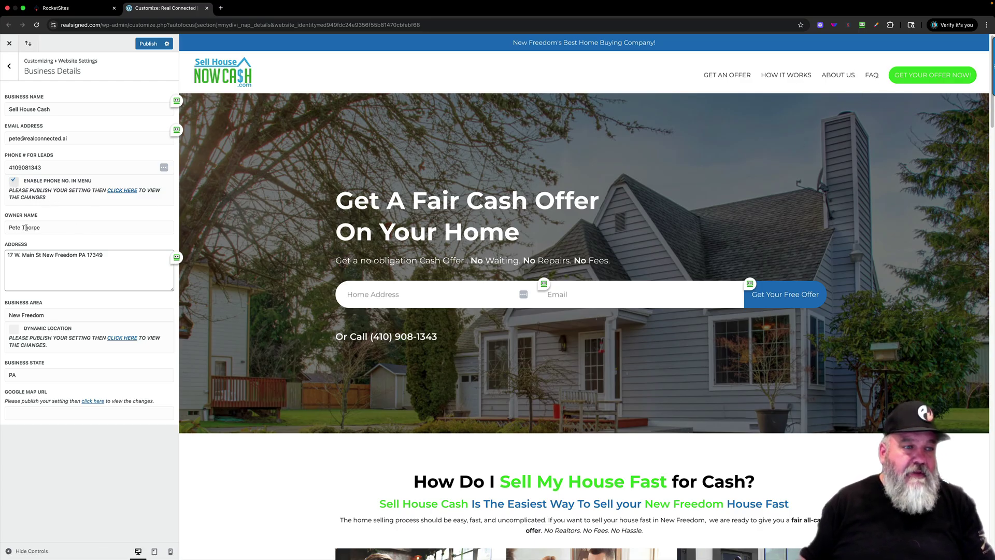
pyautogui.click(112, 260)
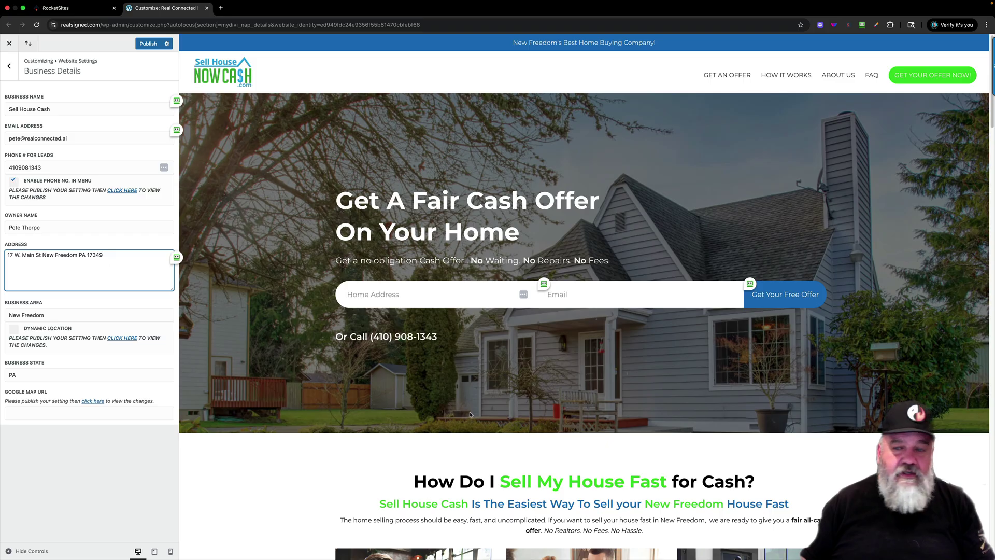
pyautogui.scroll(-15, 470, 415)
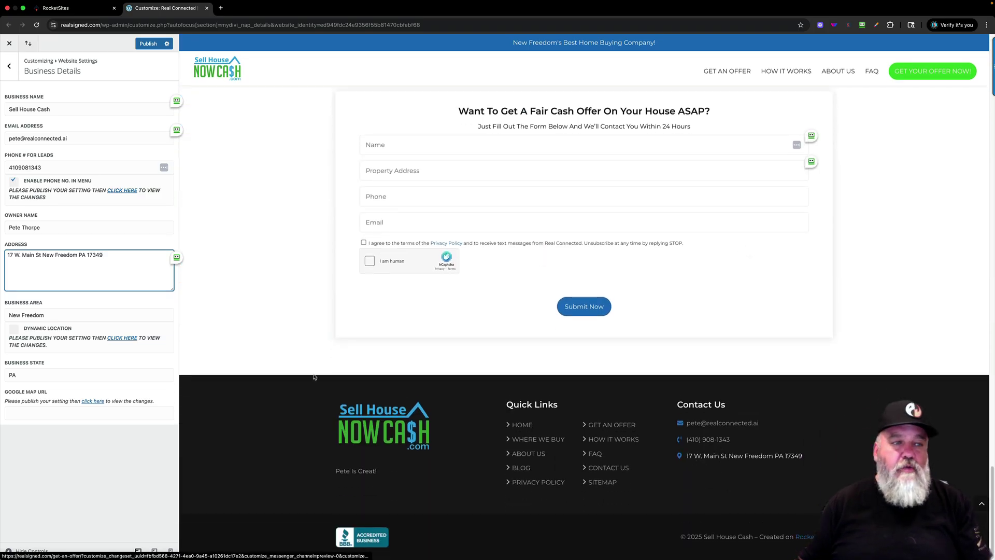
# Replace the business address with just '17 W Main St'.
pyautogui.click(15, 249)
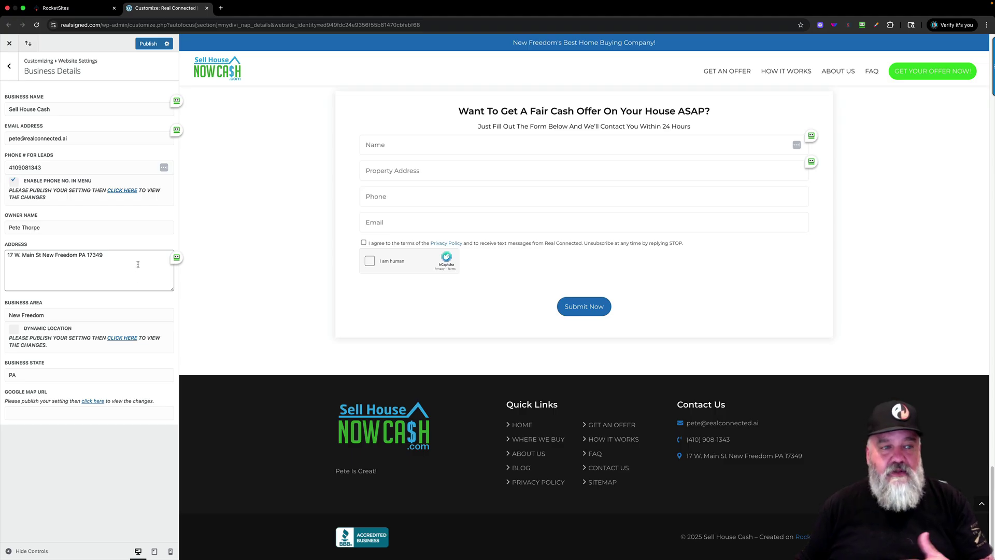
pyautogui.moveTo(109, 255); pyautogui.dragTo(6, 252)
pyautogui.press('BackSpace')
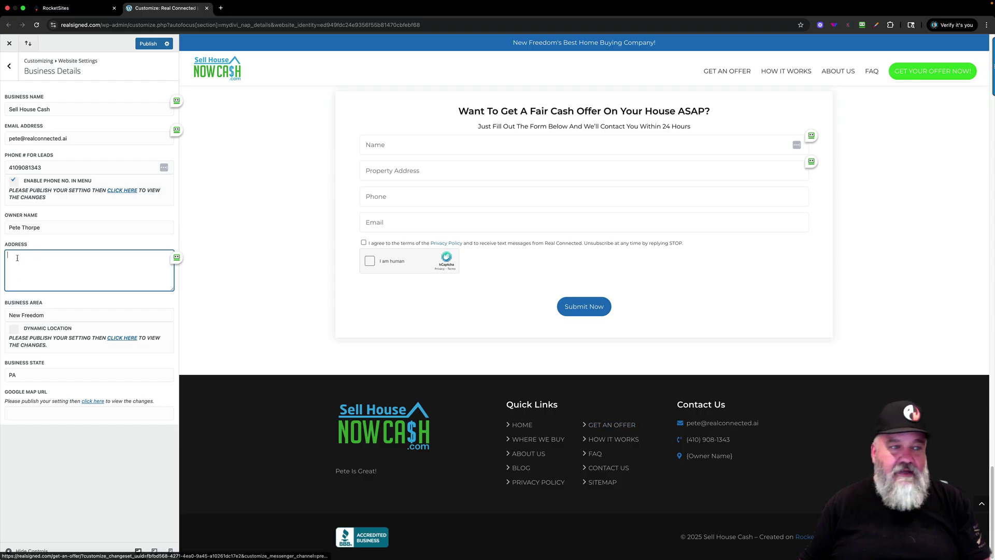
pyautogui.write('17 ')
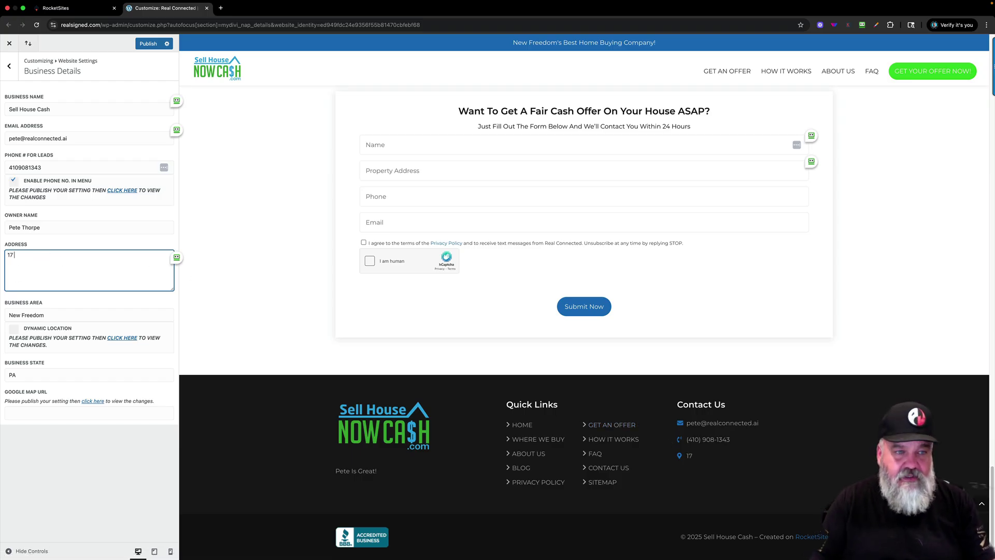
pyautogui.write('W Main St')
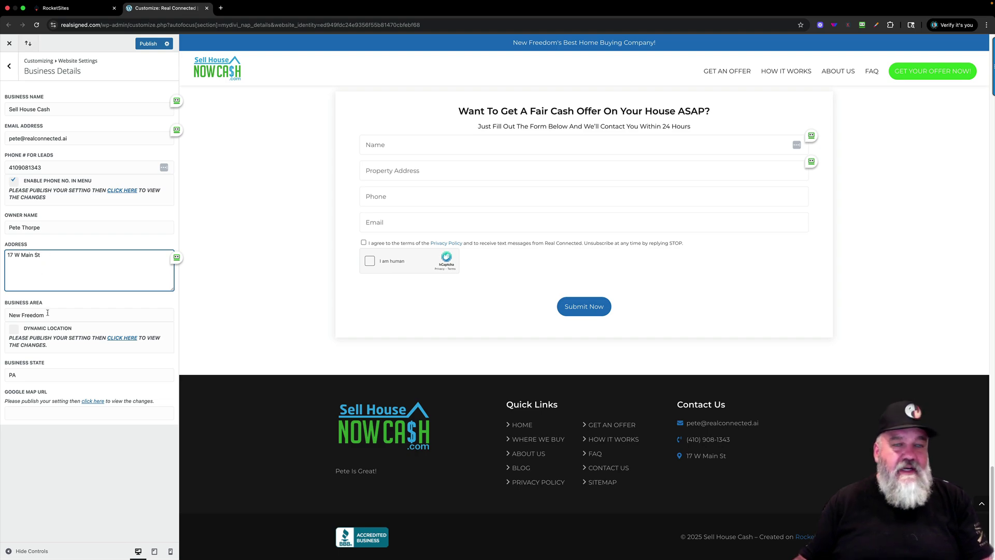
# Enable Dynamic Location and publish the Business Details changes.
pyautogui.scroll(12, 504, 182)
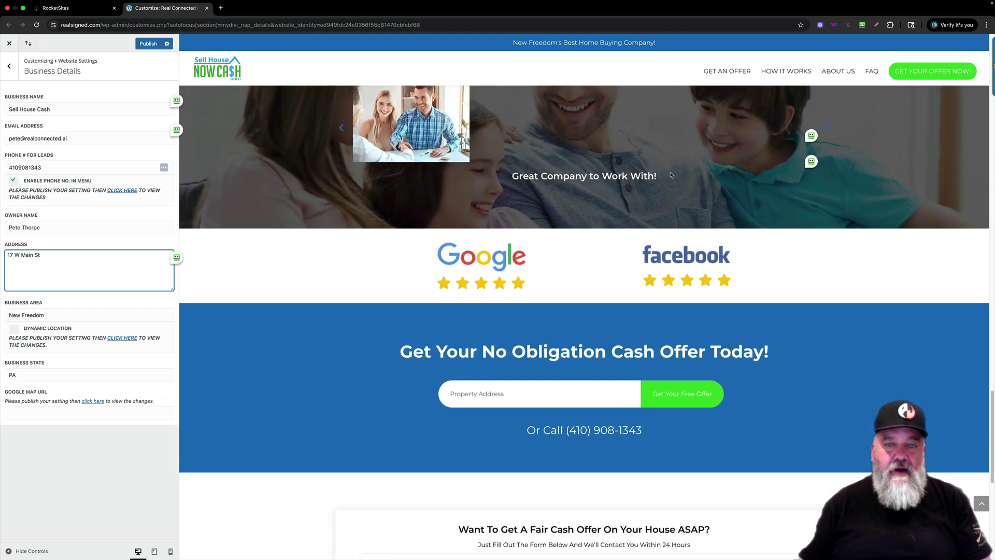
pyautogui.scroll(10, 565, 215)
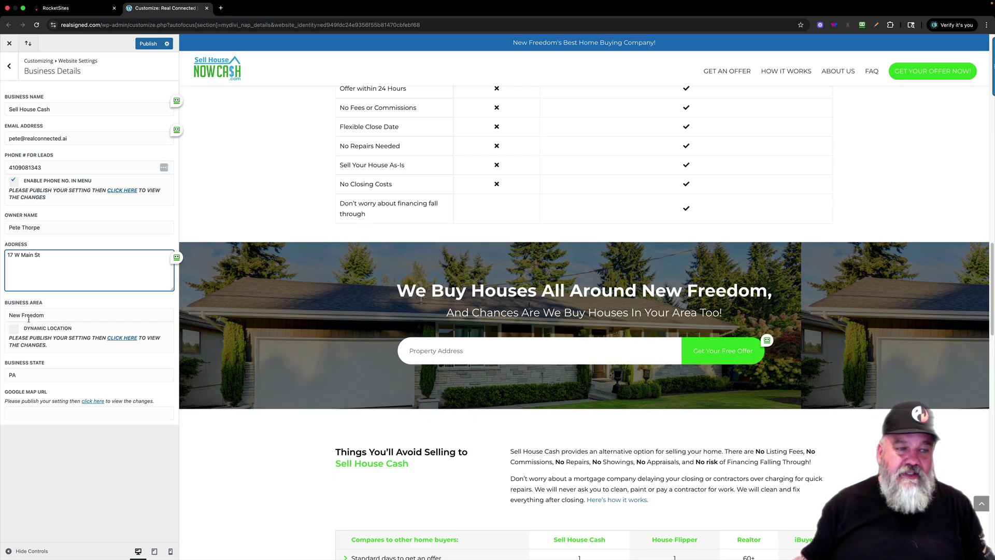
pyautogui.click(16, 331)
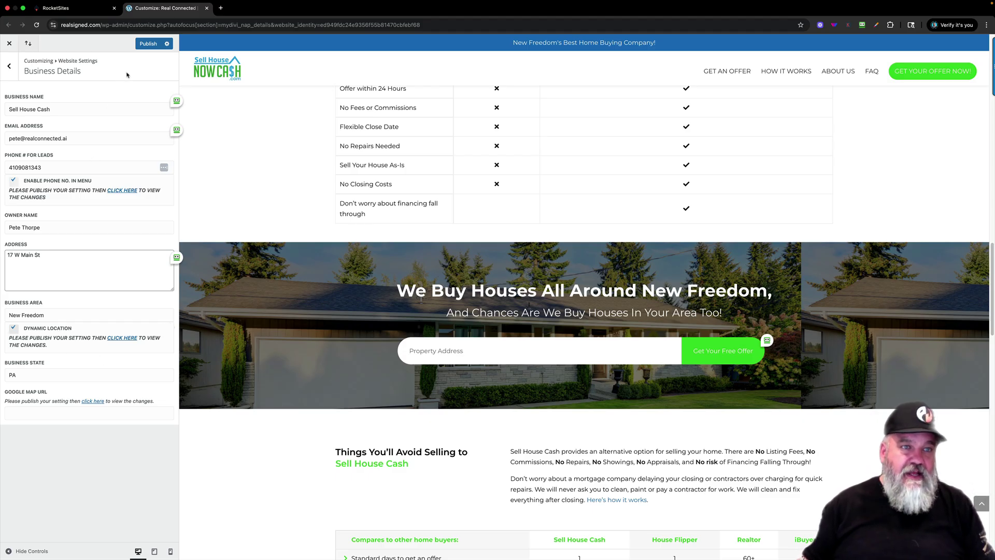
pyautogui.click(153, 44)
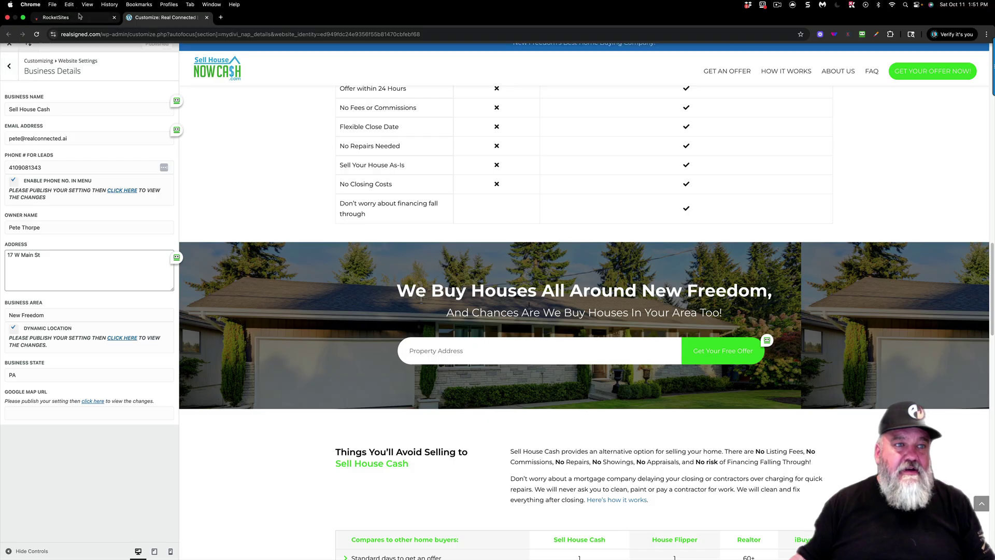
# Switch back to the RocketSites tab to view the site's Website Overview dashboard.
pyautogui.click(57, 7)
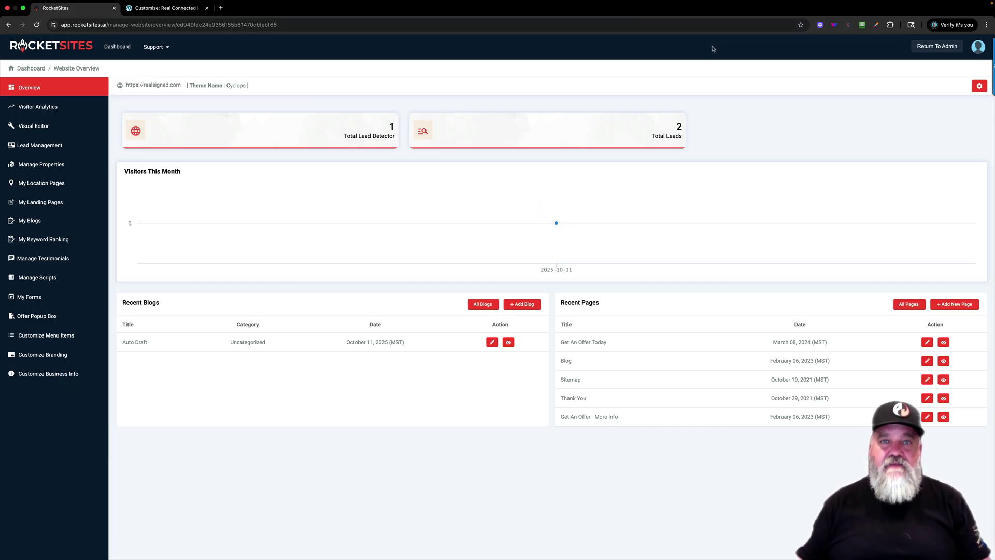
pyautogui.click(778, 5)
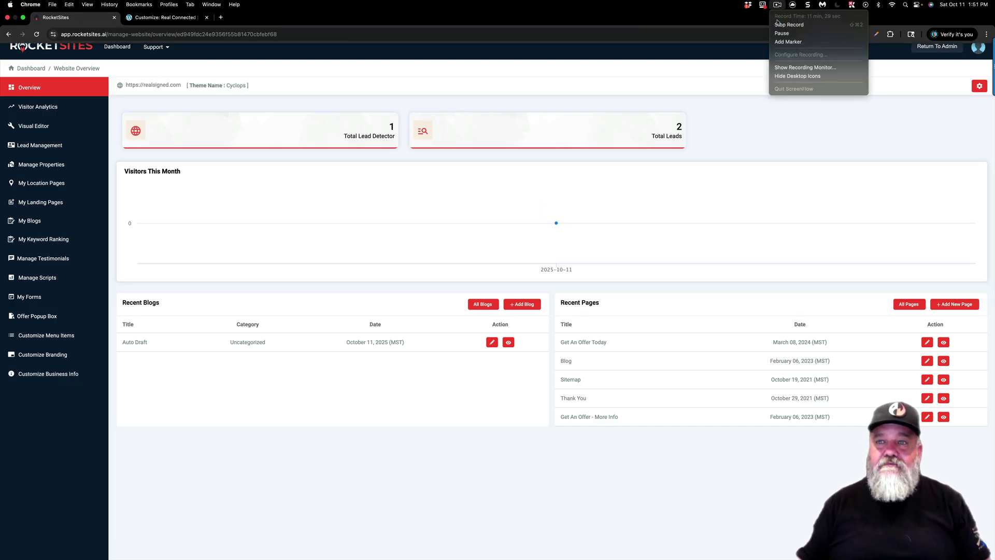